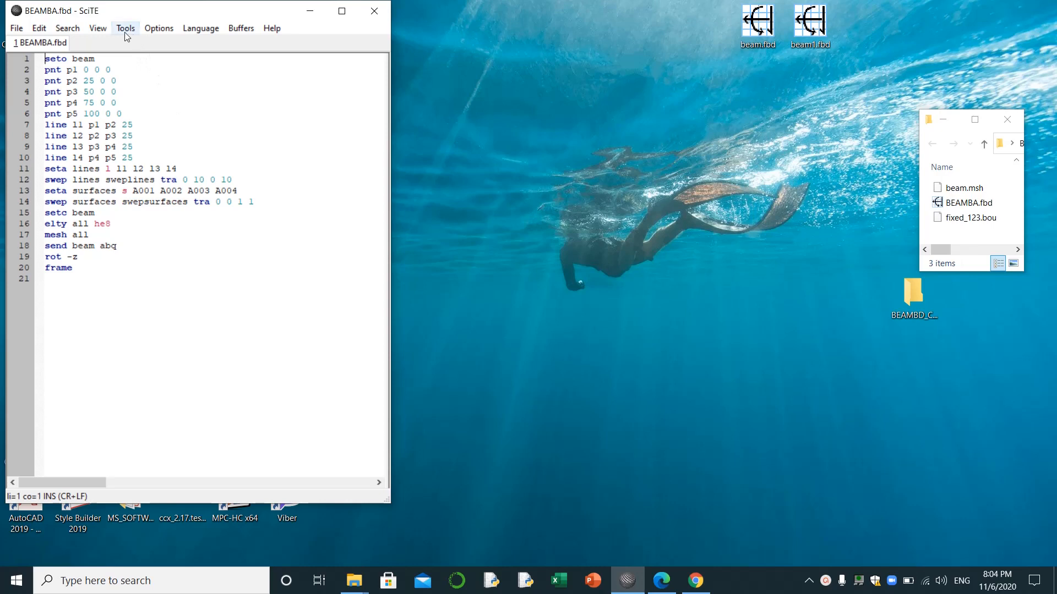
# - Run pre-processing on BEAMBA.fbd to load the beam in CalculiX GraphiX, and place its window beside the editor
pyautogui.click(125, 30)
pyautogui.click(137, 41)
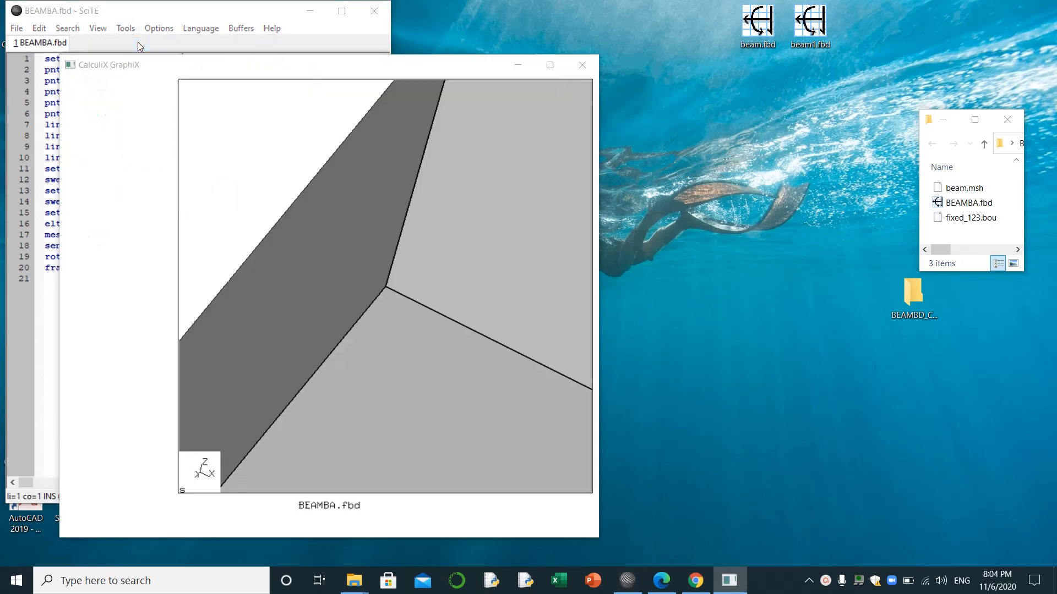
pyautogui.moveTo(444, 66); pyautogui.dragTo(784, 37)
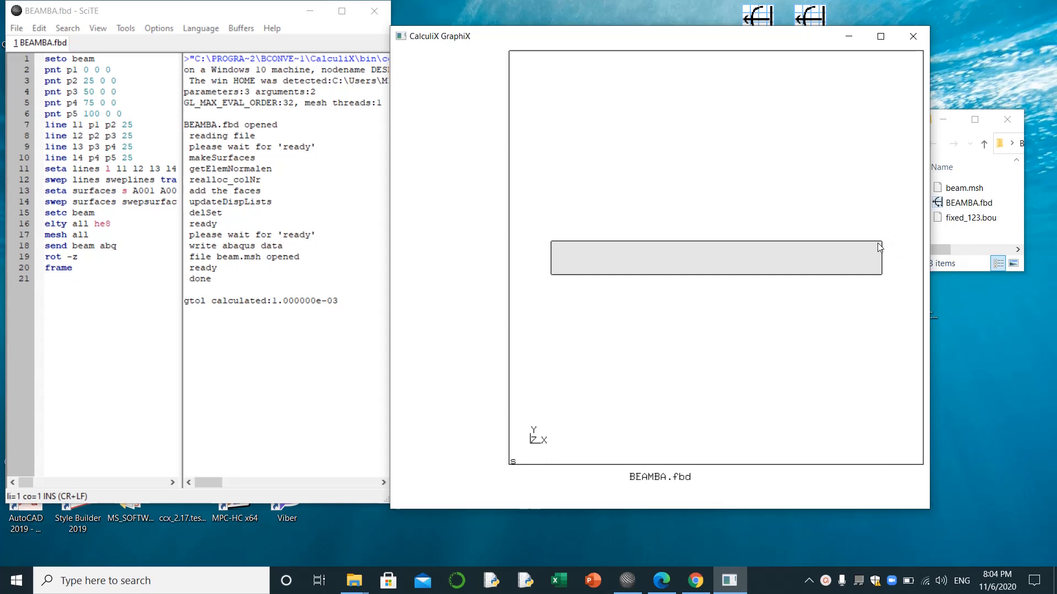
# - Rotate, pan and zoom the model to examine the upper corner at the beam's +X end in an oblique close-up
pyautogui.moveTo(879, 247); pyautogui.dragTo(738, 218, button='right')
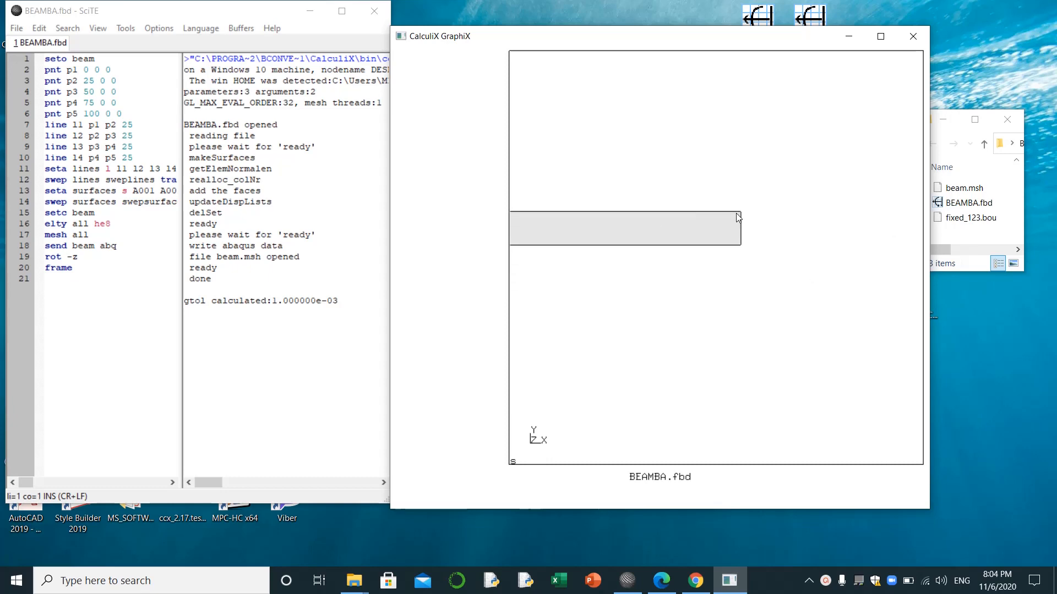
pyautogui.moveTo(739, 217)
pyautogui.mouseDown()
pyautogui.moveTo(698, 281)
pyautogui.moveTo(732, 226)
pyautogui.mouseUp()
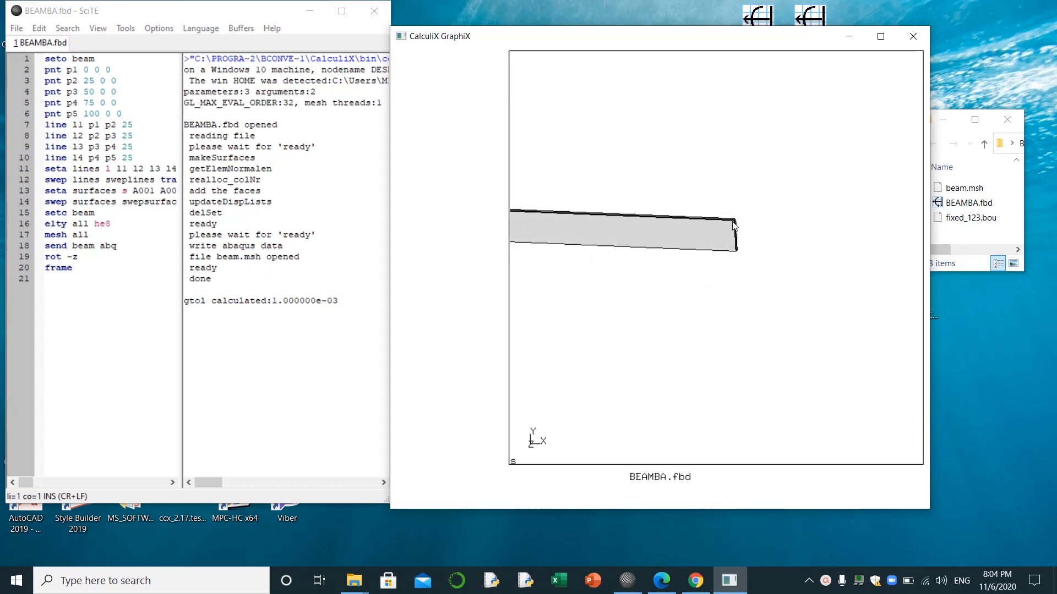
pyautogui.moveTo(733, 220); pyautogui.dragTo(651, 315, button='right')
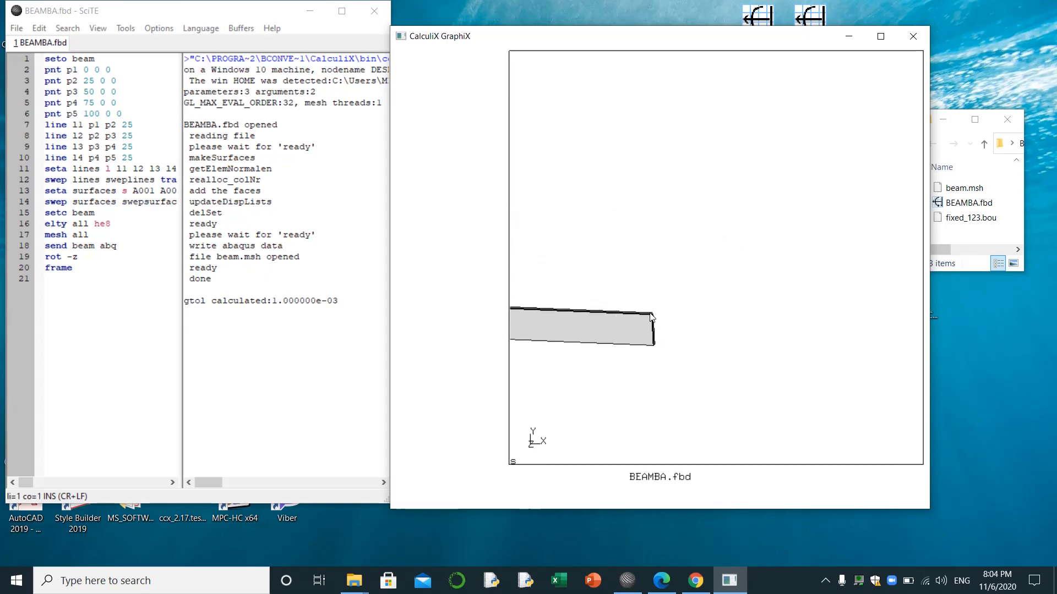
pyautogui.moveTo(651, 316); pyautogui.dragTo(596, 348)
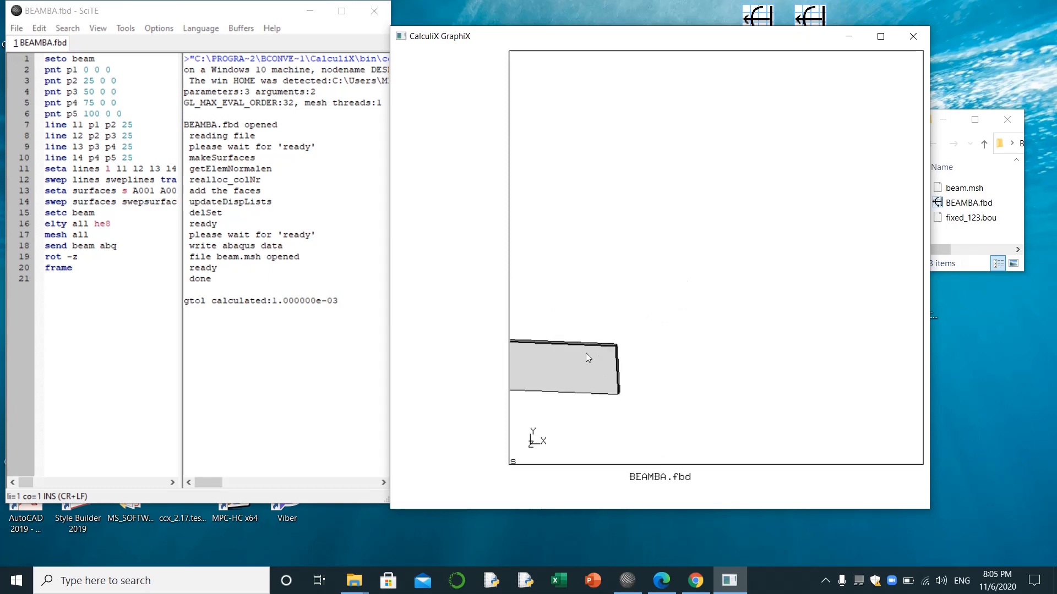
pyautogui.moveTo(586, 352); pyautogui.dragTo(688, 268, button='right')
pyautogui.moveTo(688, 267); pyautogui.dragTo(755, 246, button='middle')
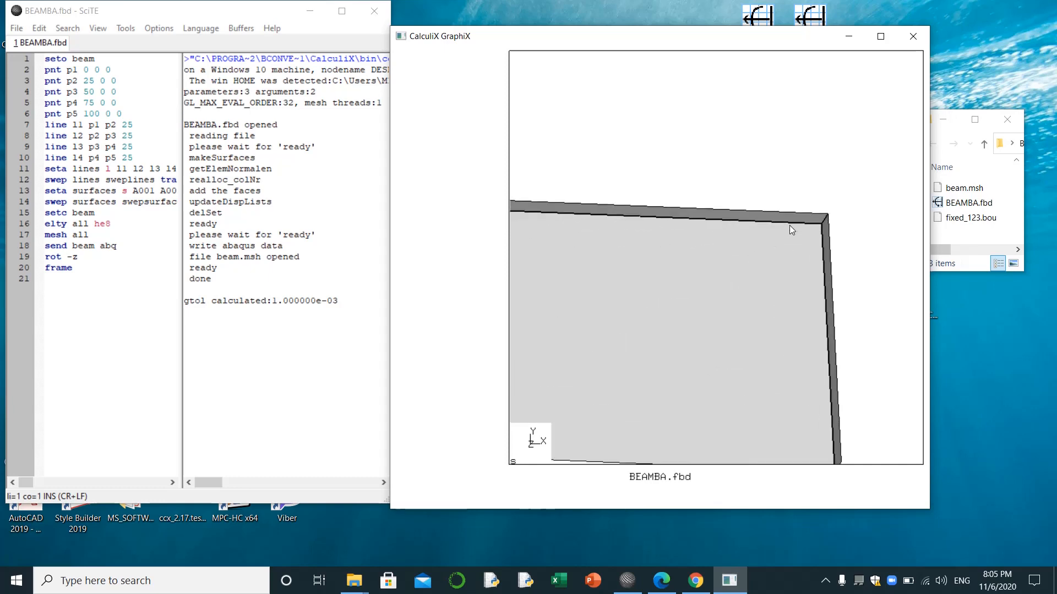
pyautogui.moveTo(789, 225); pyautogui.dragTo(681, 220, button='middle')
pyautogui.moveTo(692, 217); pyautogui.dragTo(698, 257)
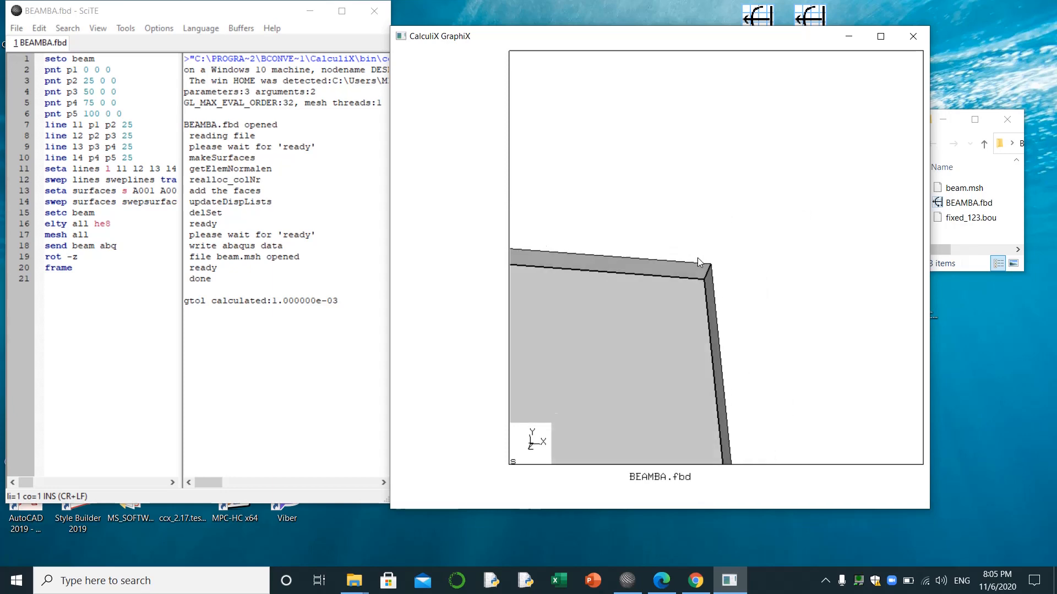
pyautogui.moveTo(698, 258); pyautogui.dragTo(738, 176, button='right')
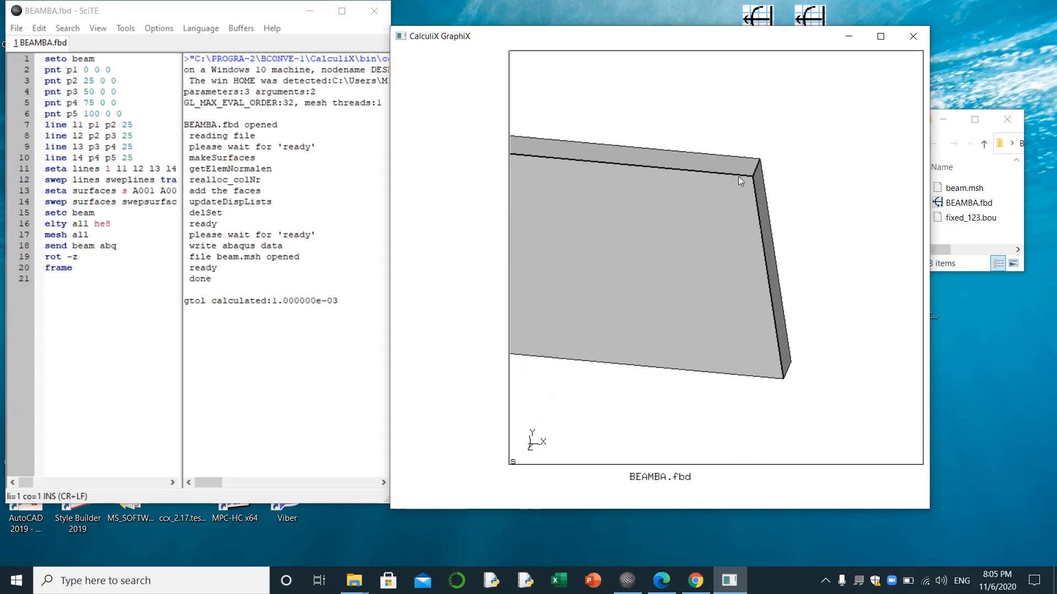
pyautogui.moveTo(738, 176); pyautogui.dragTo(727, 229)
pyautogui.moveTo(675, 344); pyautogui.dragTo(674, 205, button='right')
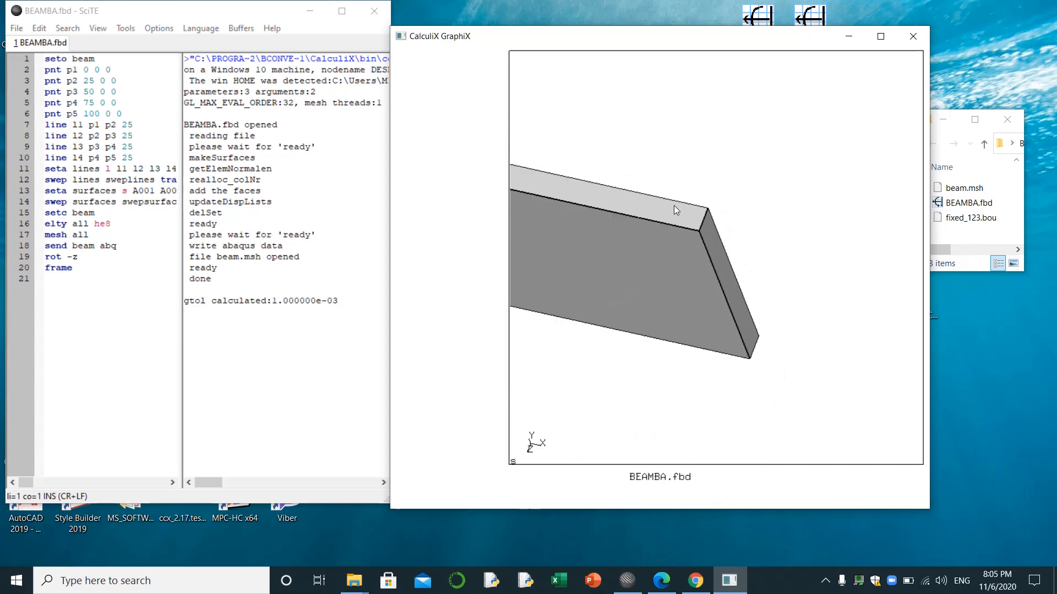
pyautogui.scroll(5, 680, 211)
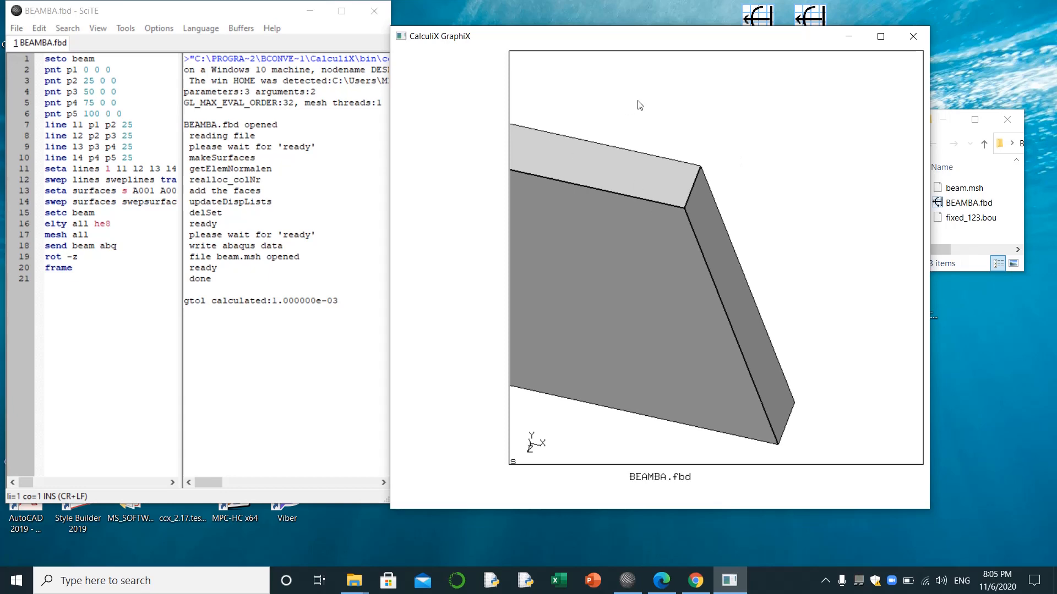
# - Plot the faces of the beam set with "plot f beam" and turn on the element edges
pyautogui.write('plot f beam')
pyautogui.press('Return')
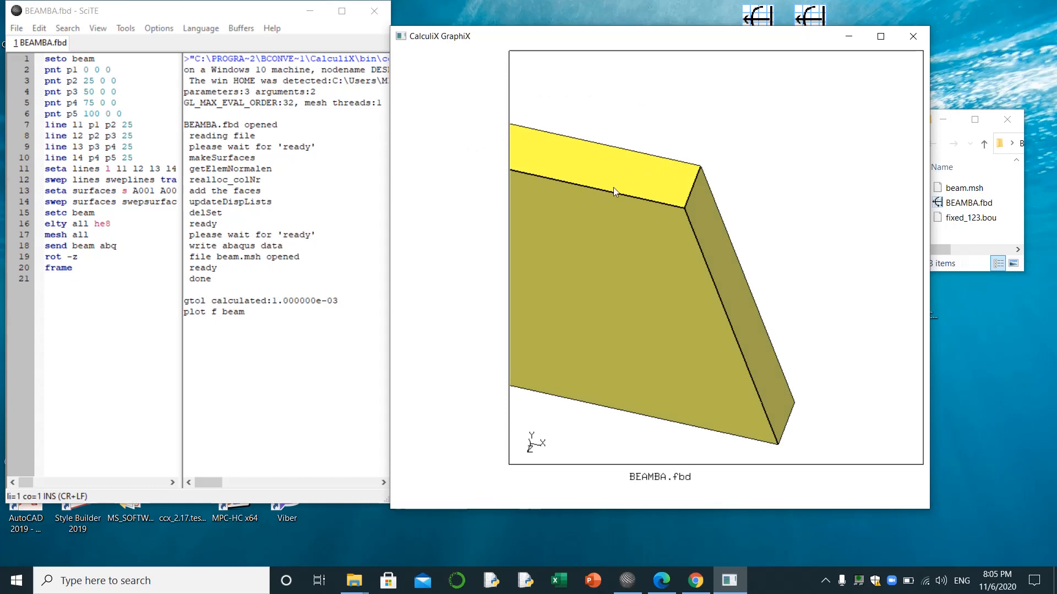
pyautogui.click(460, 126)
pyautogui.moveTo(495, 128)
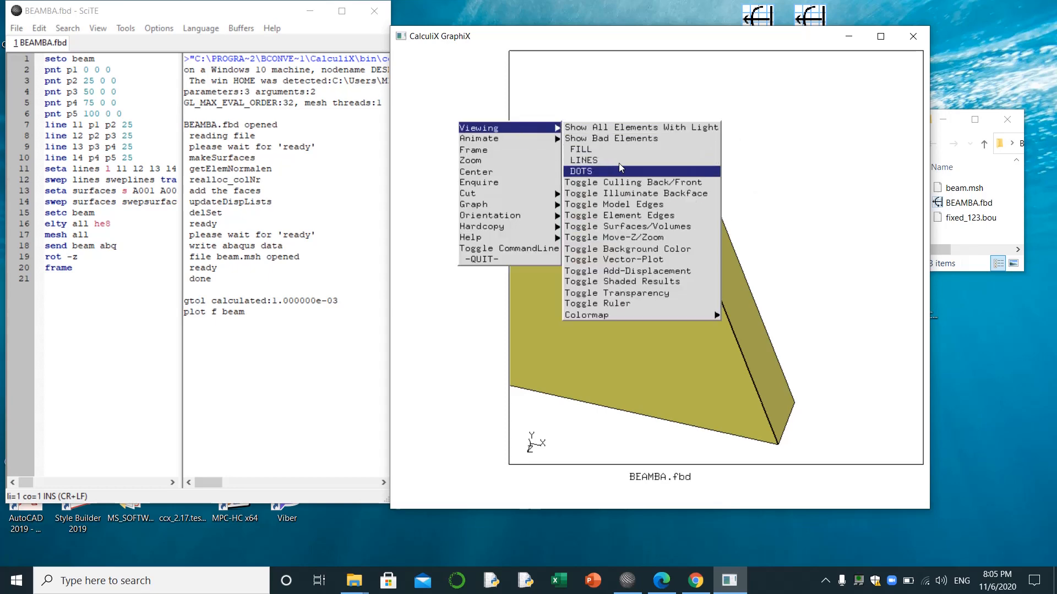
pyautogui.click(662, 214)
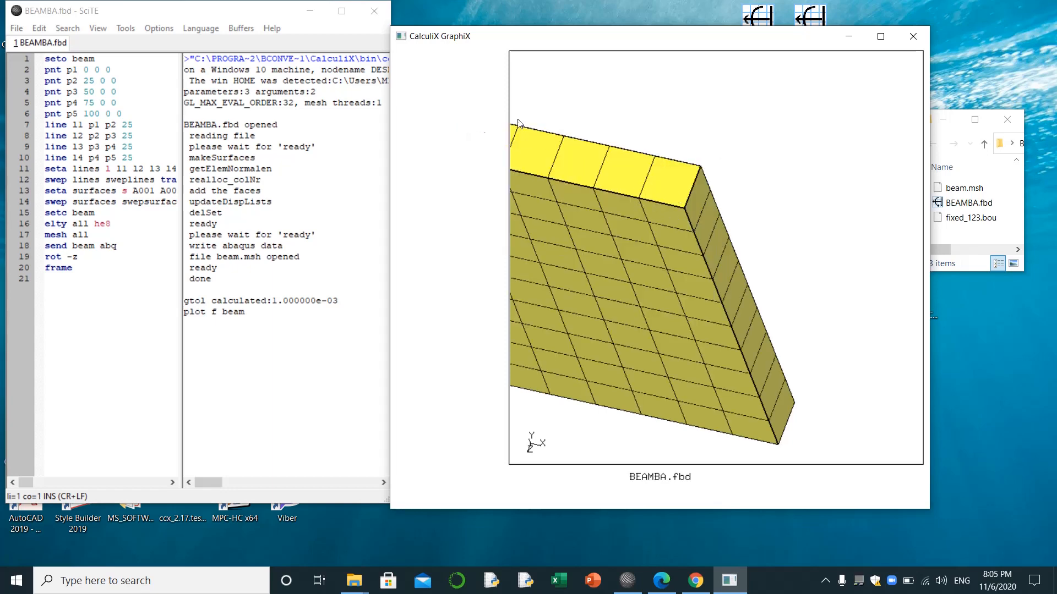
# - Plot all elements with "plot ea all" and overlay the beam faces with "plus f beam"
pyautogui.write('plot ea all')
pyautogui.press('Return')
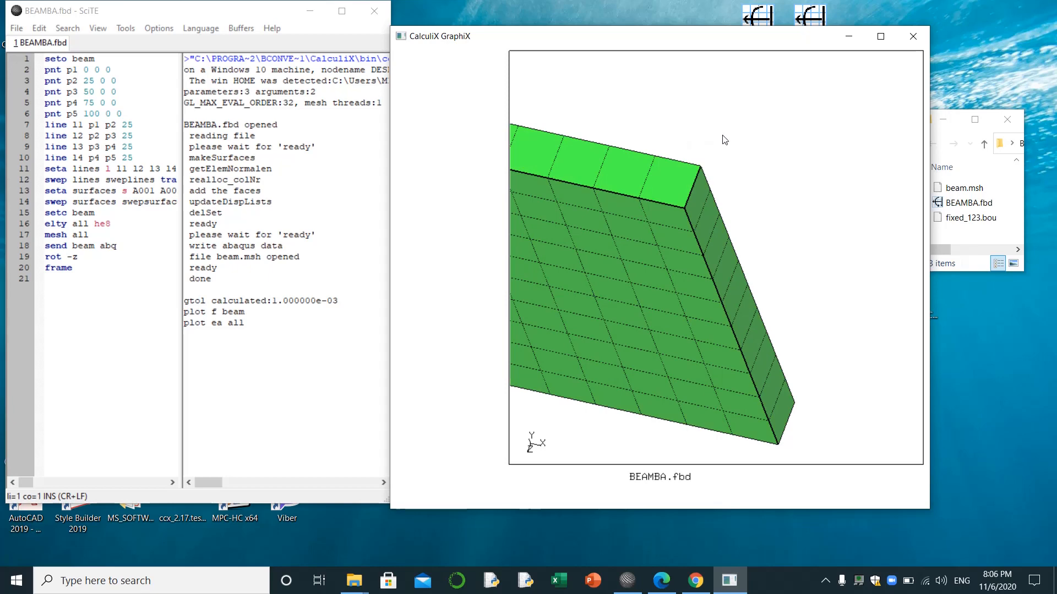
pyautogui.write('pl')
pyautogui.write('ot ea all ')
pyautogui.write('p')
pyautogui.write('lus f beam')
pyautogui.press('Return')
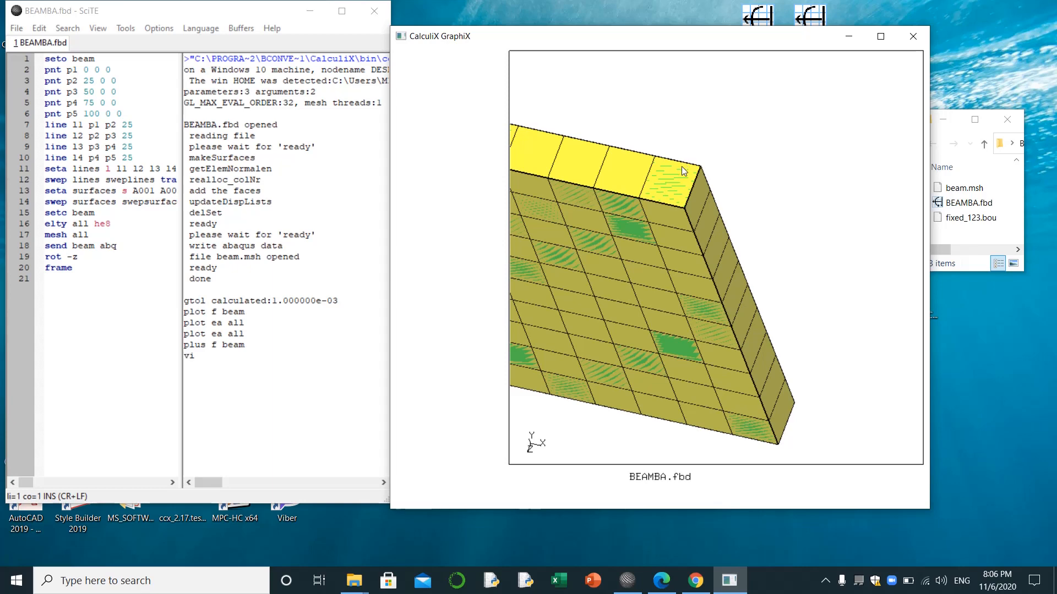
# - Toggle the element edges with "view elem" and replot only the beam faces with "plot f beam"
pyautogui.write('ew elem')
pyautogui.press('Return')
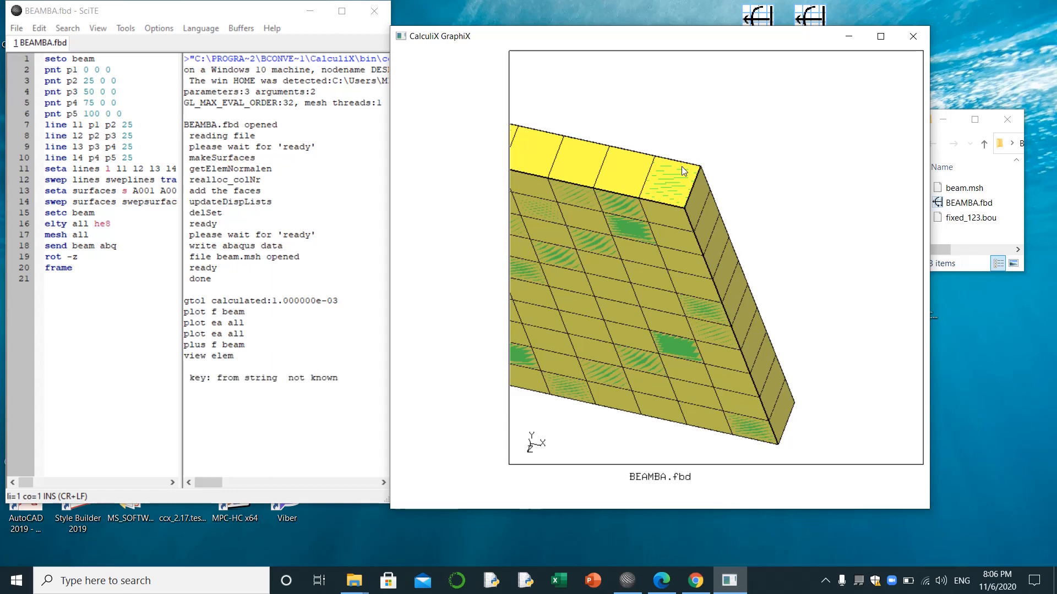
pyautogui.write('view')
pyautogui.write(' elem')
pyautogui.write('plot')
pyautogui.write(' f beam')
pyautogui.press('Return')
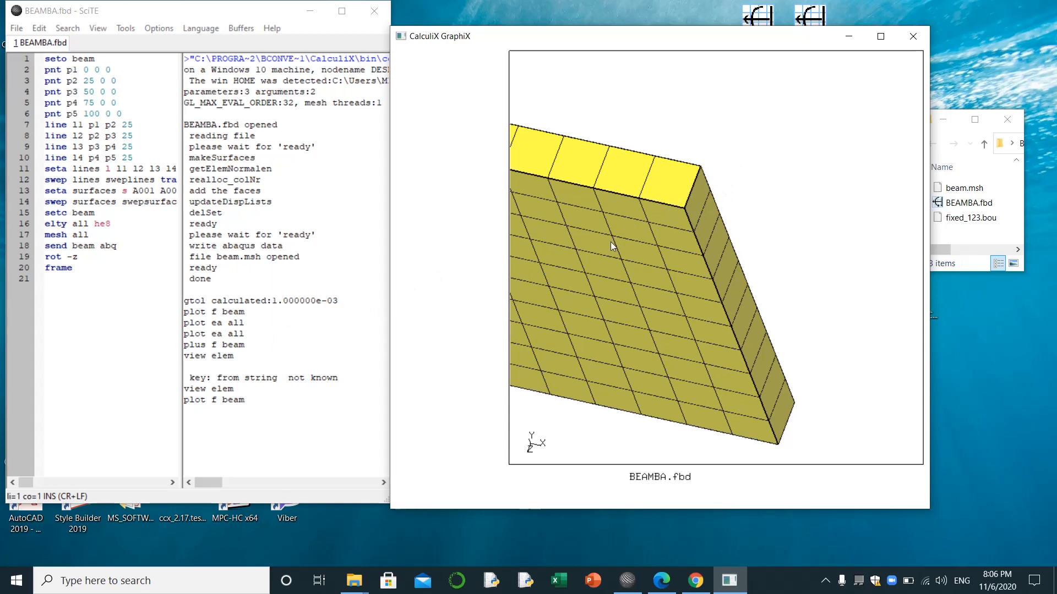
# - Create a set named load with qadd, containing the last top element face at the beam's +X end
pyautogui.write('qadd load')
pyautogui.press('f')
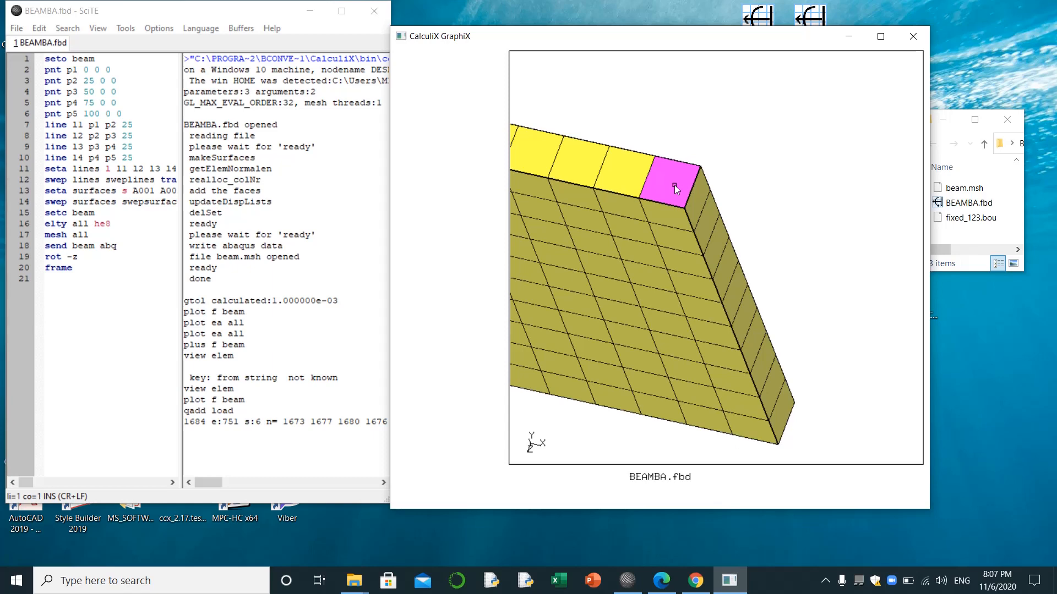
pyautogui.press('q')
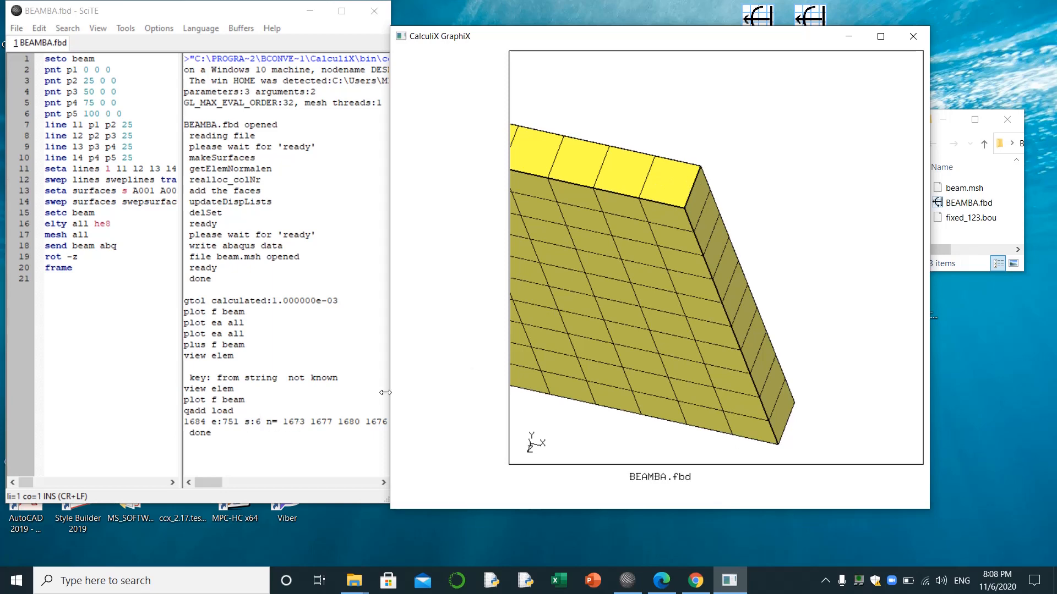
# - Narrow the graphics window, widen the SciTE window and enlarge its output pane to read the full console output
pyautogui.moveTo(385, 392); pyautogui.dragTo(486, 378)
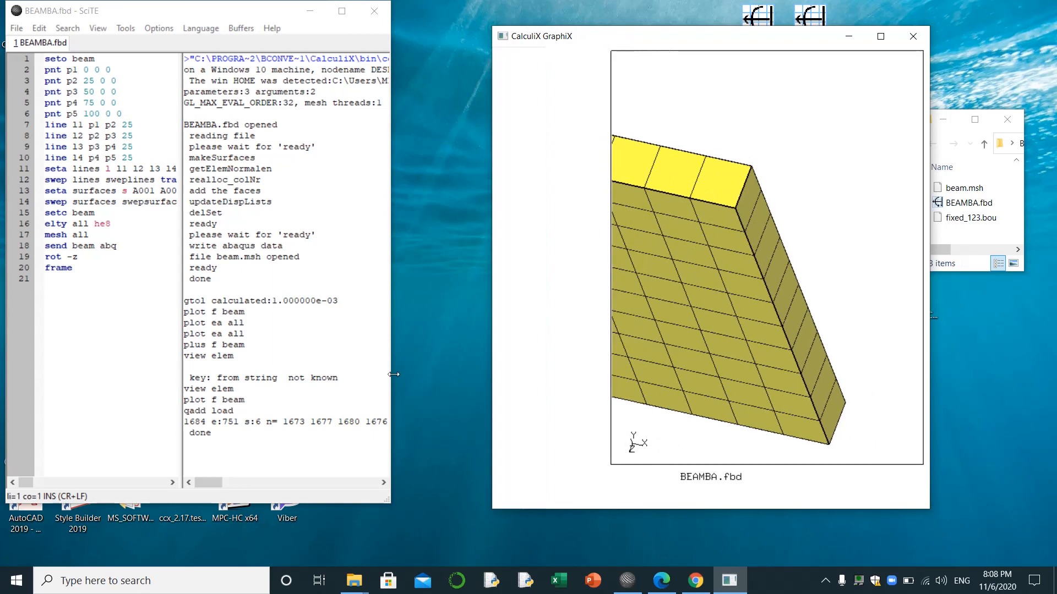
pyautogui.moveTo(389, 378); pyautogui.dragTo(633, 381)
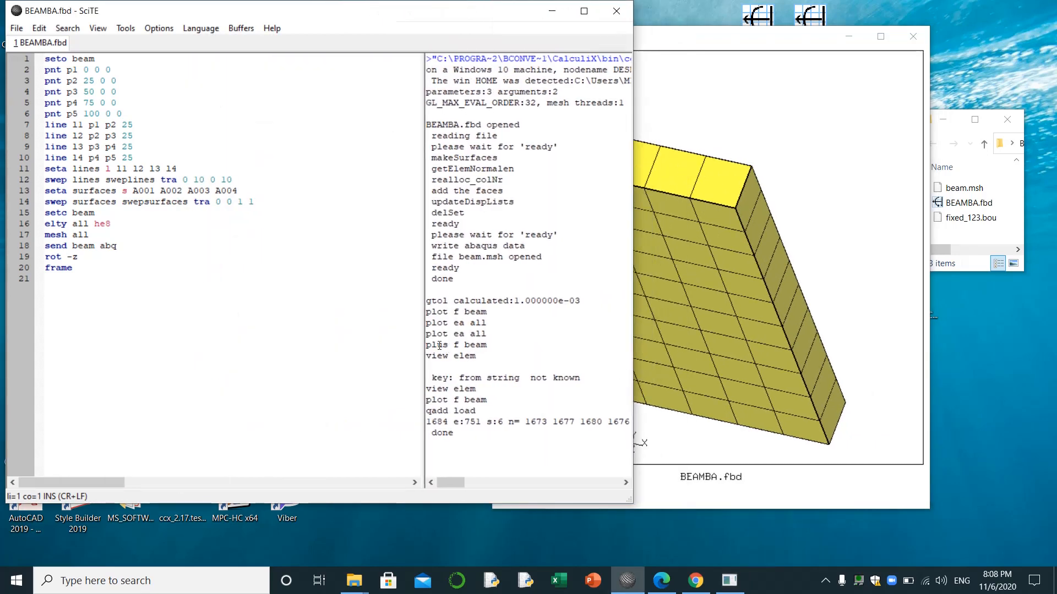
pyautogui.moveTo(420, 342); pyautogui.dragTo(172, 380)
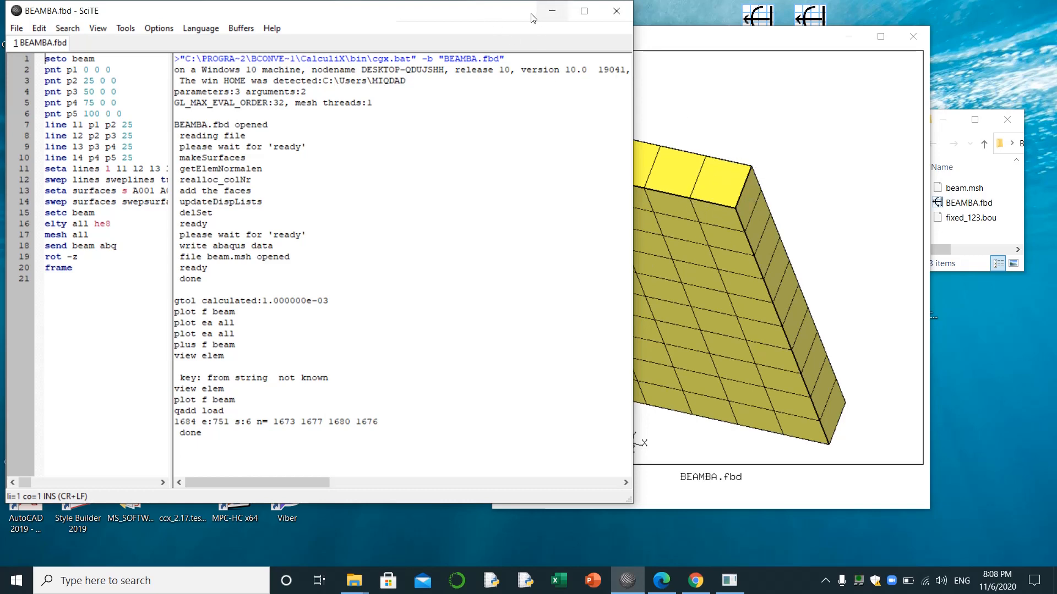
pyautogui.moveTo(519, 17); pyautogui.dragTo(485, 27)
# - Export a pressure of 10 on the load set in Abaqus format with "send load abq pres 10" in CalculiX GraphiX
pyautogui.click(665, 78)
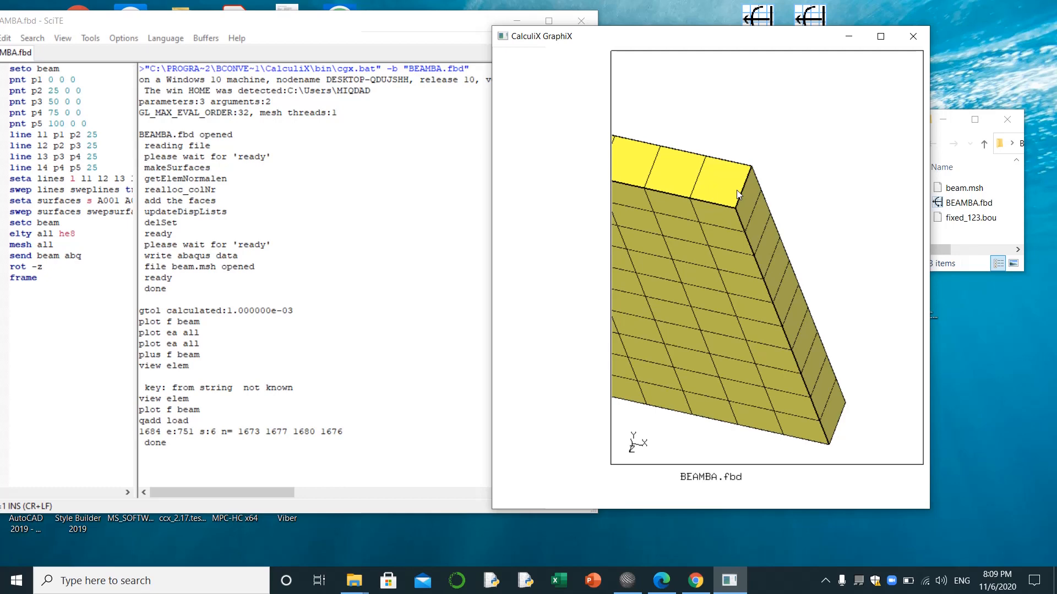
pyautogui.write('end load abq pres 10')
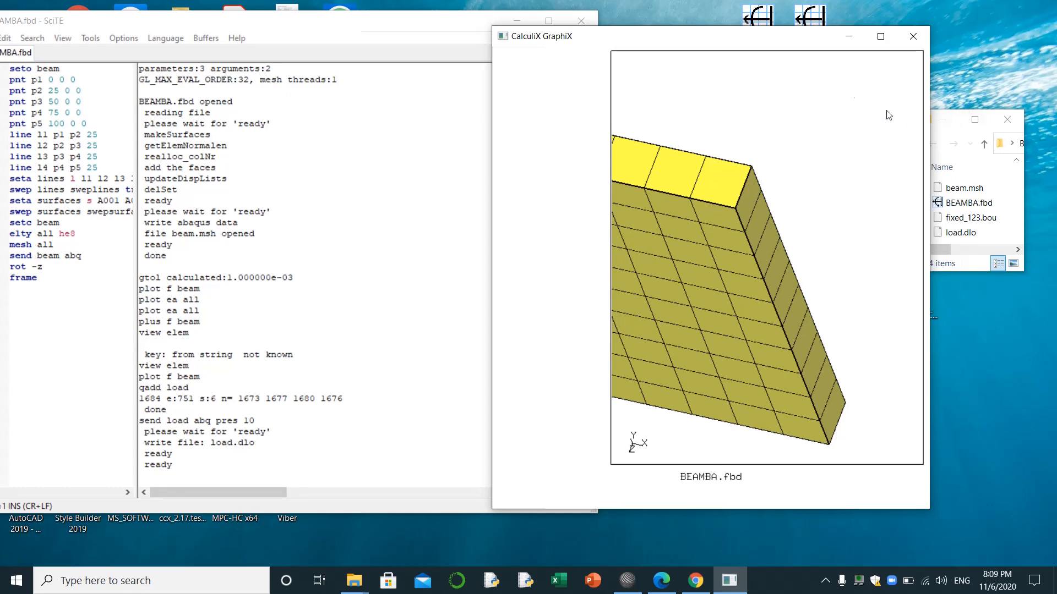
# - Check the BEAMBD_CALCULIX folder in File Explorer for the exported load.dlo file, and restore the folder window's size
pyautogui.moveTo(808, 46); pyautogui.dragTo(754, 52)
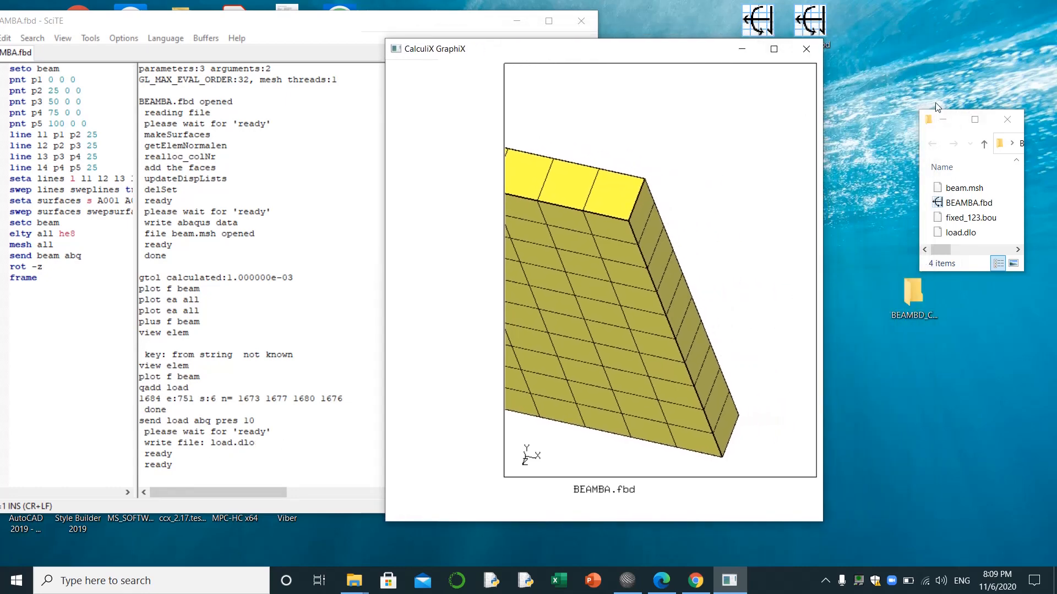
pyautogui.click(975, 120)
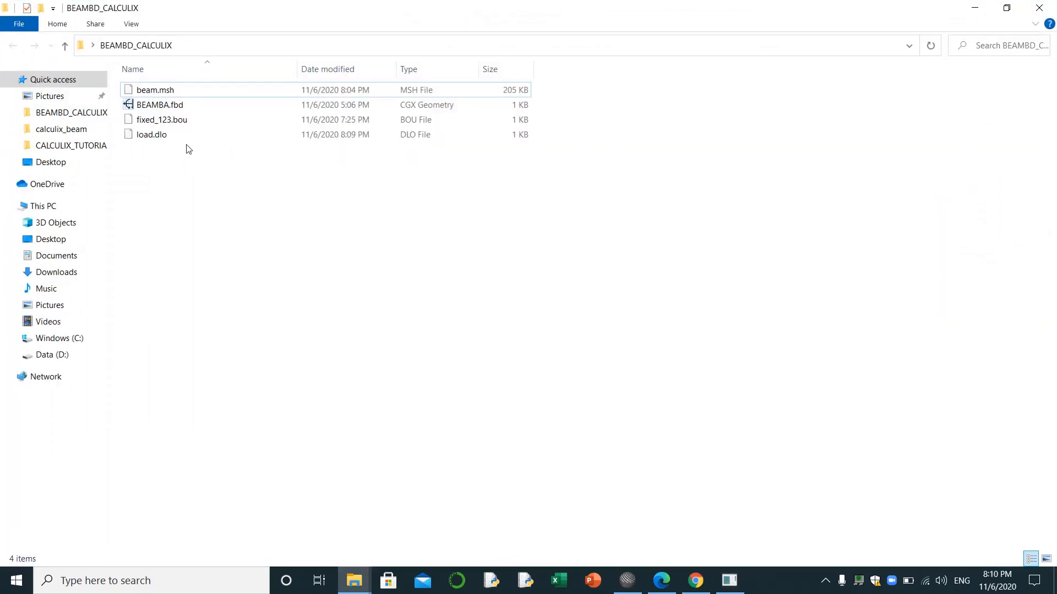
pyautogui.click(1006, 8)
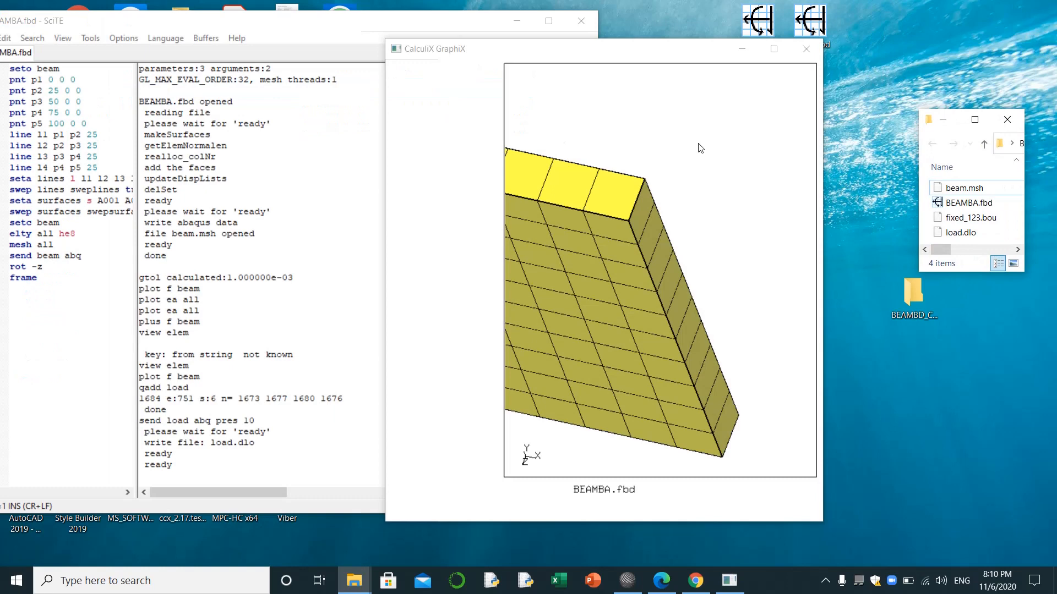
# - Open load.dlo from the BEAMBD_CALCULIX folder in SciTE, listing all file types
pyautogui.moveTo(95, 23); pyautogui.dragTo(165, 30)
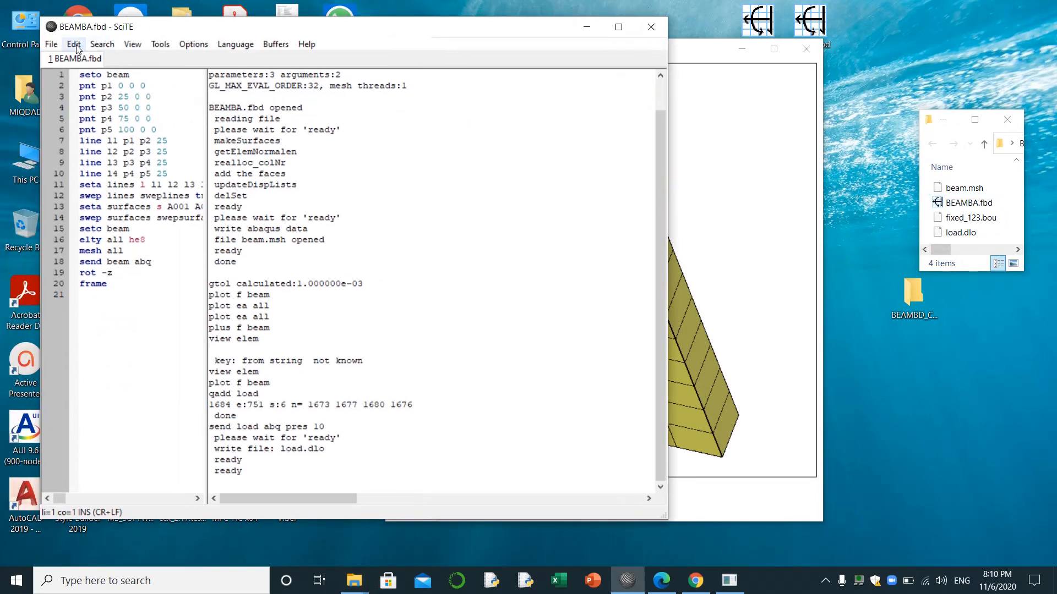
pyautogui.click(51, 44)
pyautogui.click(77, 71)
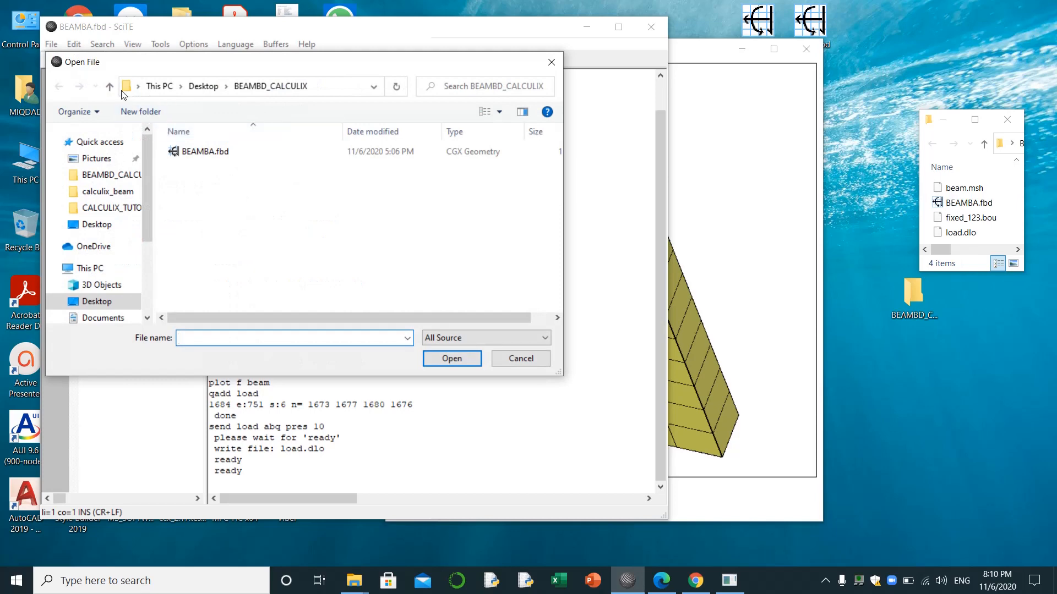
pyautogui.click(510, 338)
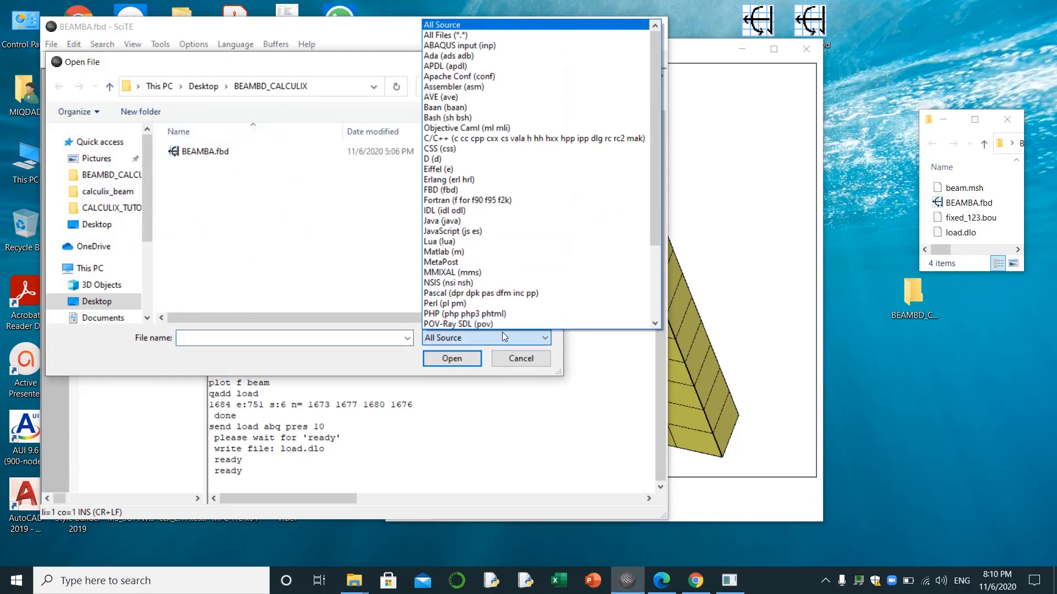
pyautogui.click(462, 31)
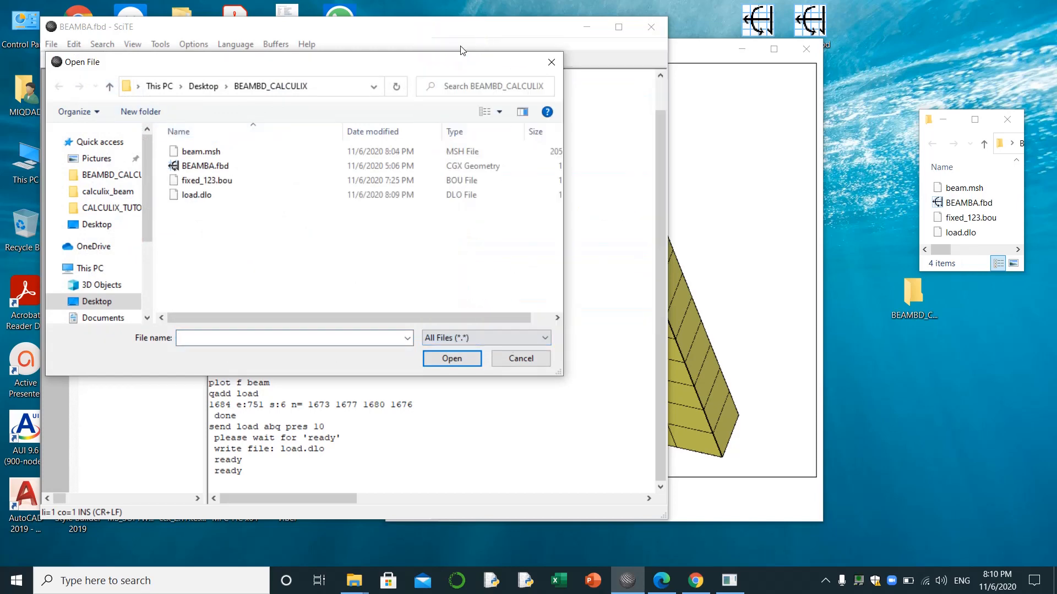
pyautogui.click(226, 195)
pyautogui.click(464, 358)
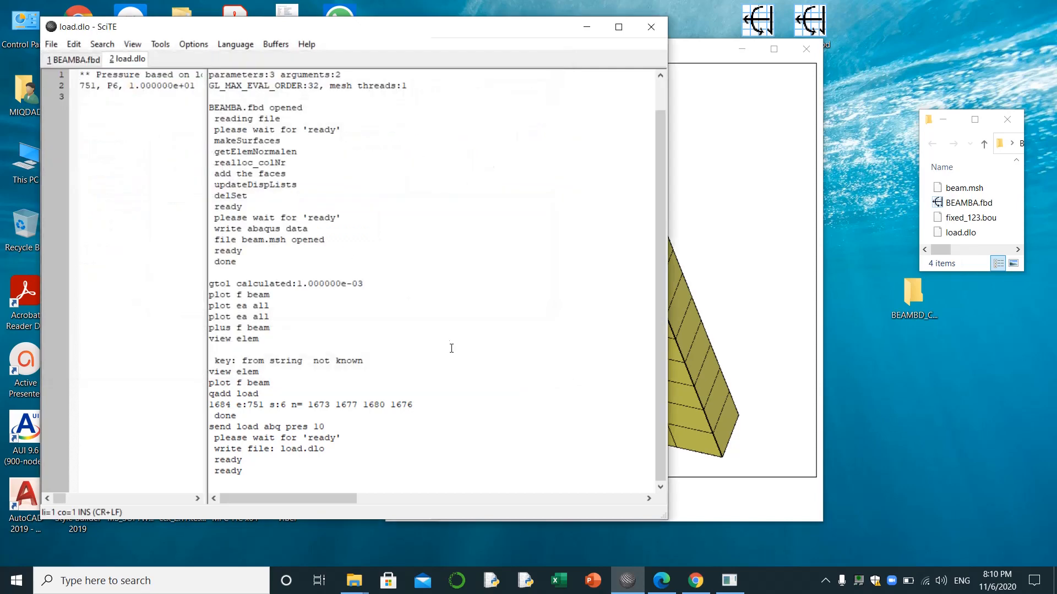
# - Widen the editor pane to read the pressure definition in load.dlo, and close SciTE
pyautogui.moveTo(207, 132); pyautogui.dragTo(414, 123)
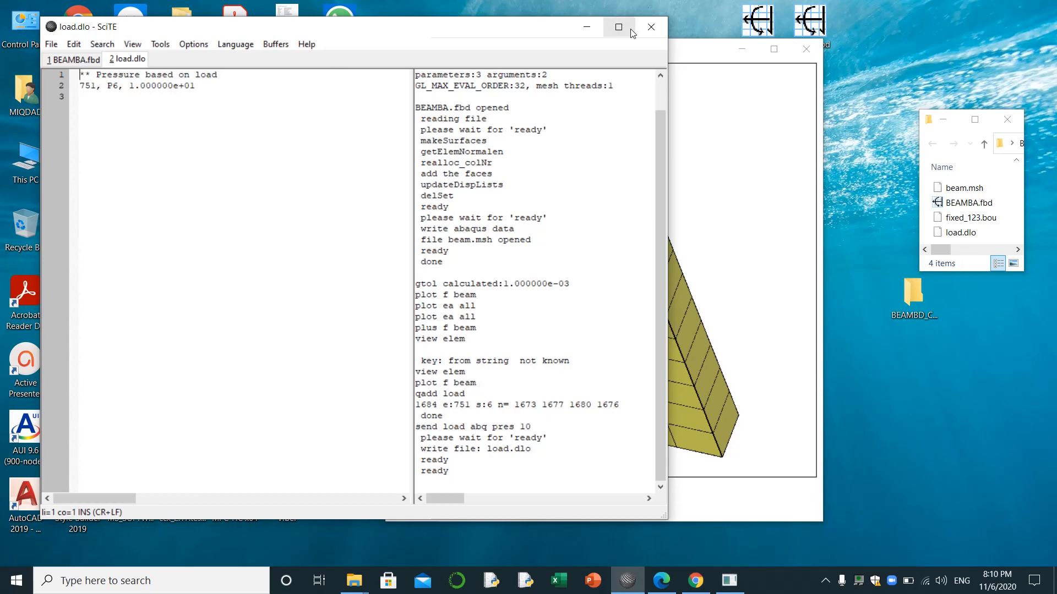
pyautogui.click(649, 33)
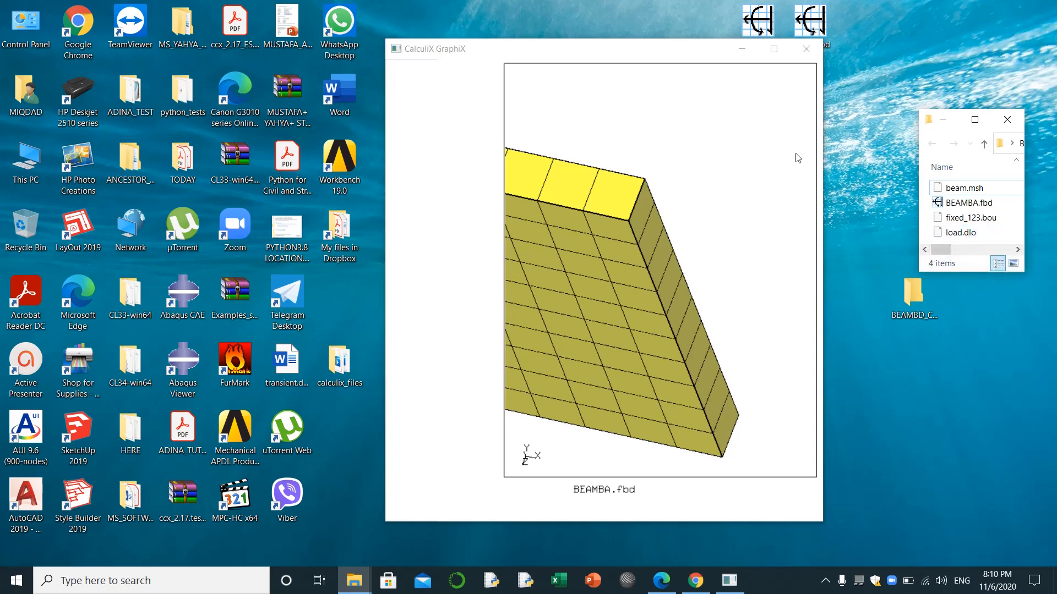
pyautogui.click(826, 581)
pyautogui.click(840, 525)
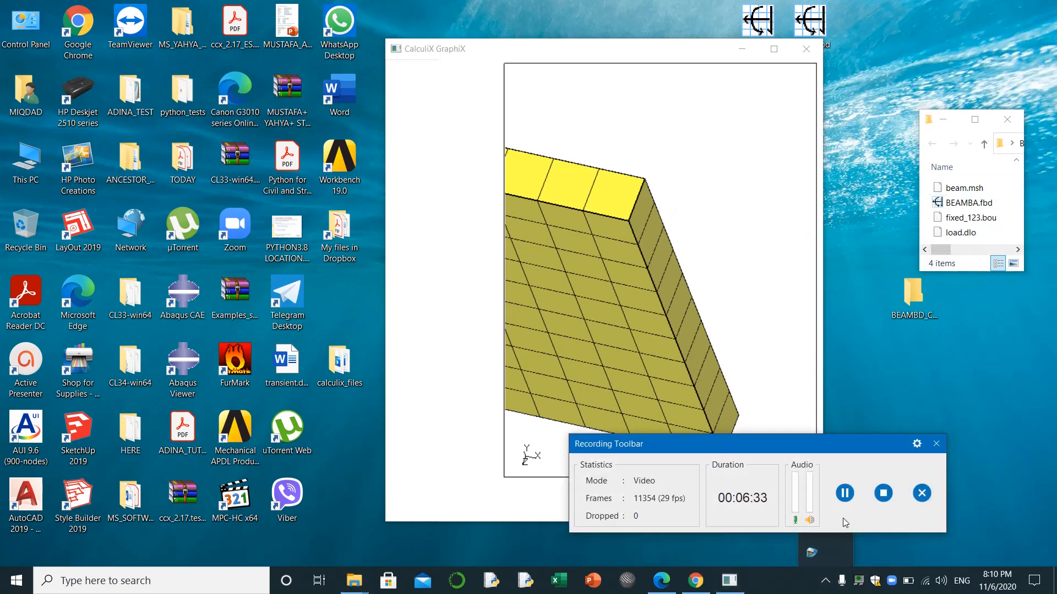
pyautogui.click(853, 495)
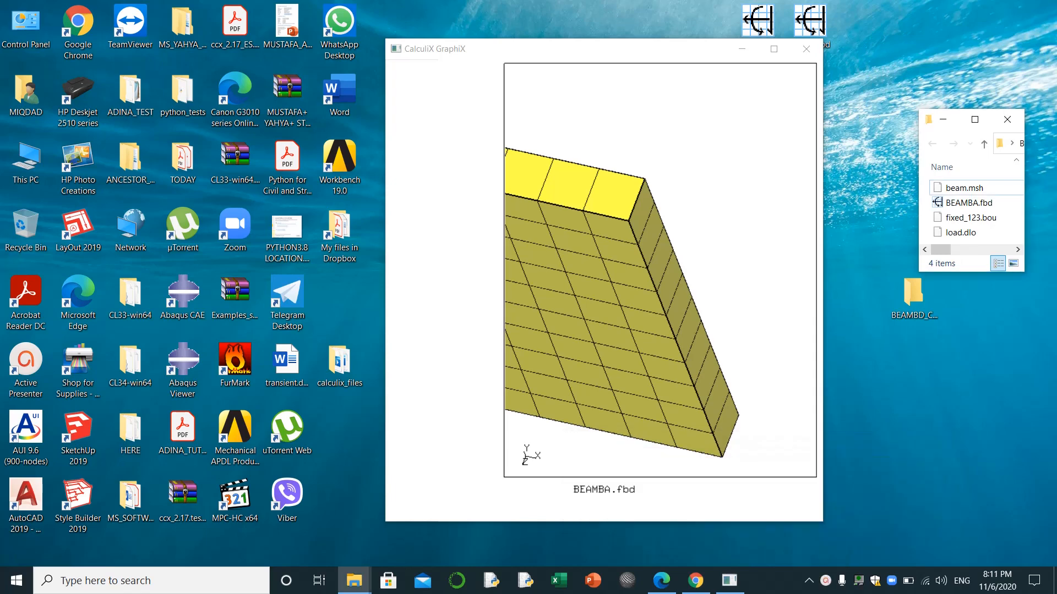
# - Widen the CalculiX GraphiX window, and open BEAMBA.fbd from the BEAMBD_CALCULIX folder in SciTE
pyautogui.moveTo(824, 147); pyautogui.dragTo(993, 145)
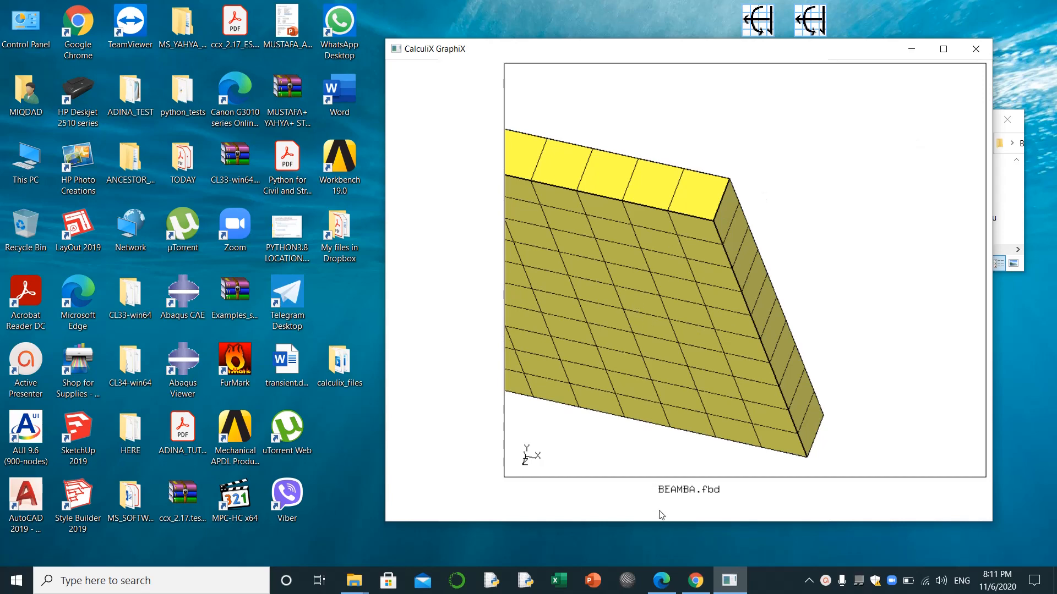
pyautogui.click(633, 582)
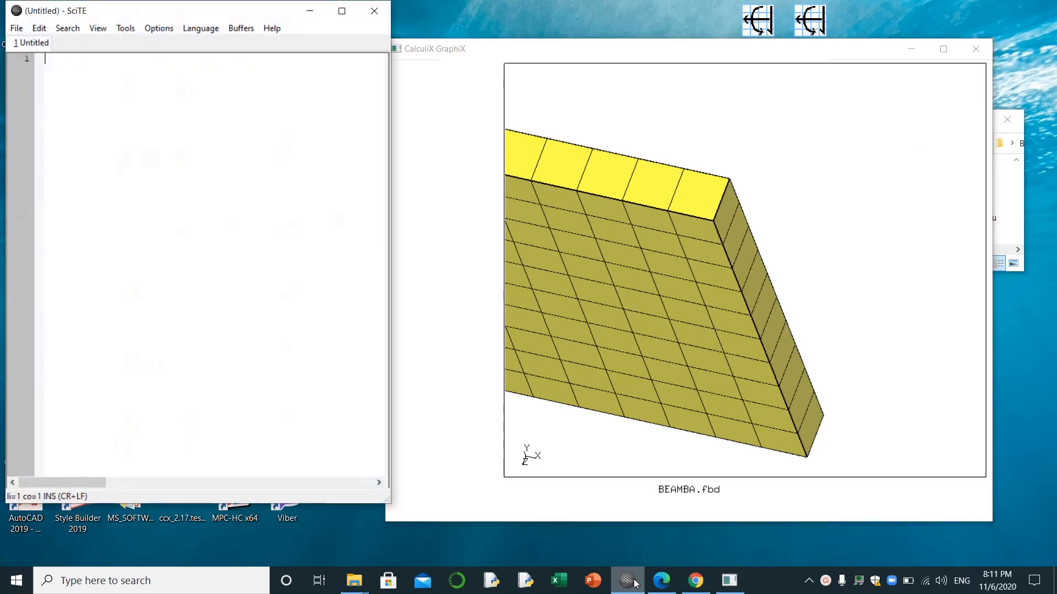
pyautogui.click(17, 29)
pyautogui.click(48, 62)
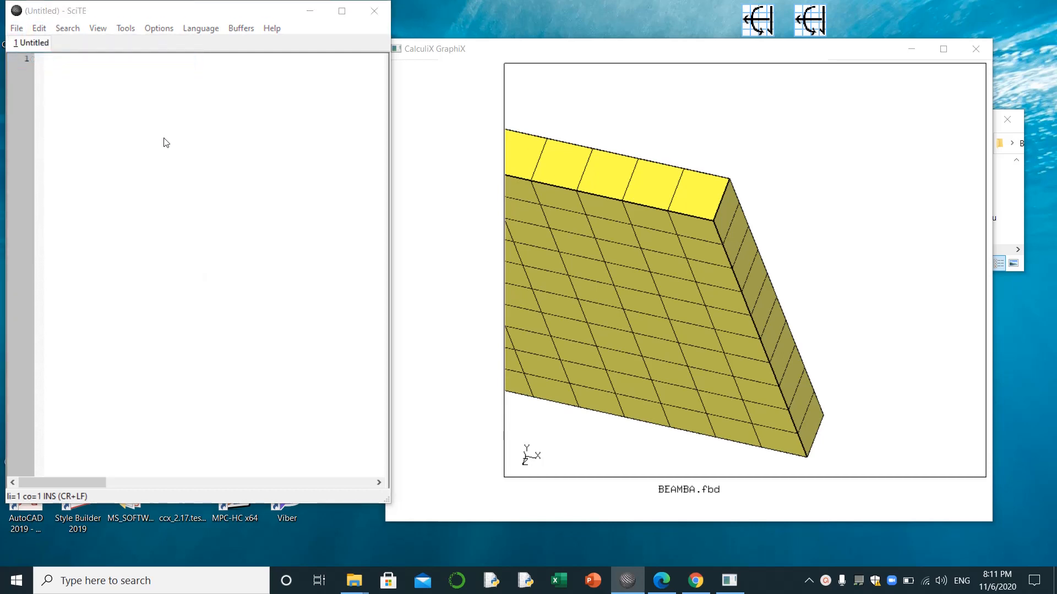
pyautogui.click(171, 144)
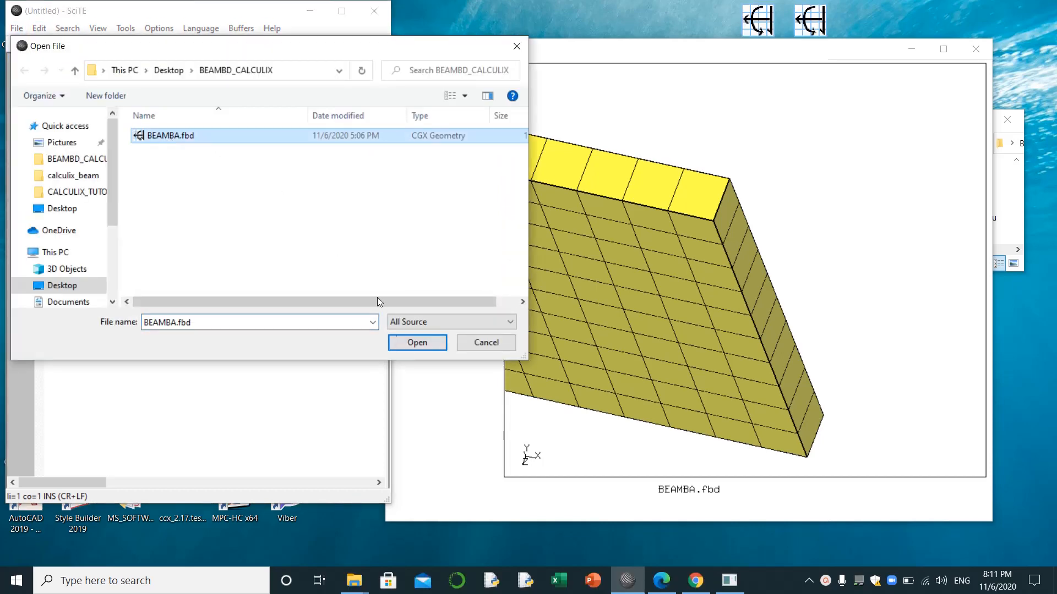
pyautogui.click(407, 341)
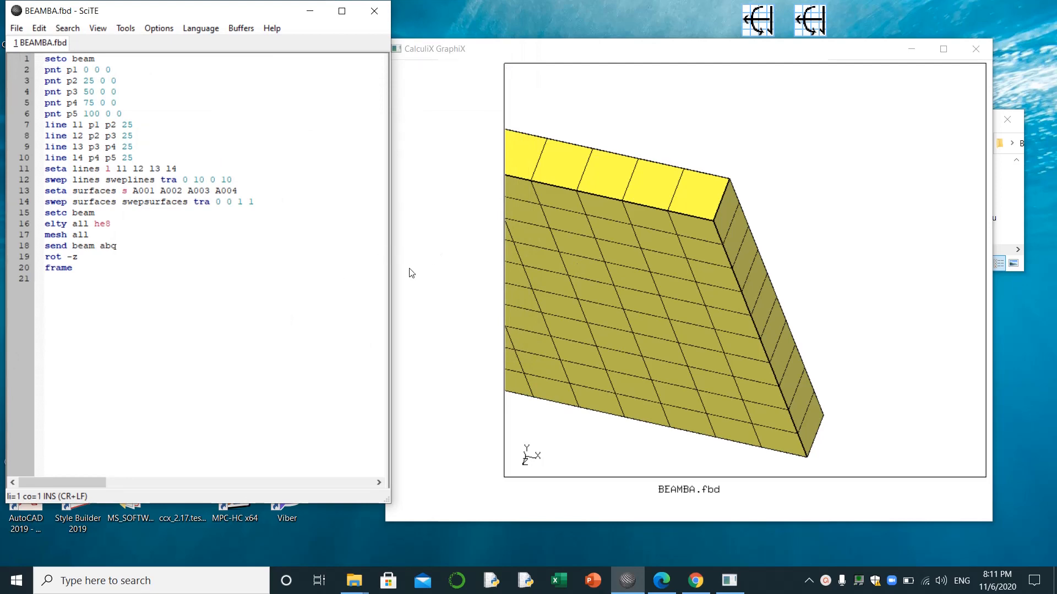
# - Narrow the SciTE window to uncover the model window, and show the output pane
pyautogui.moveTo(390, 247); pyautogui.dragTo(320, 244)
pyautogui.click(98, 28)
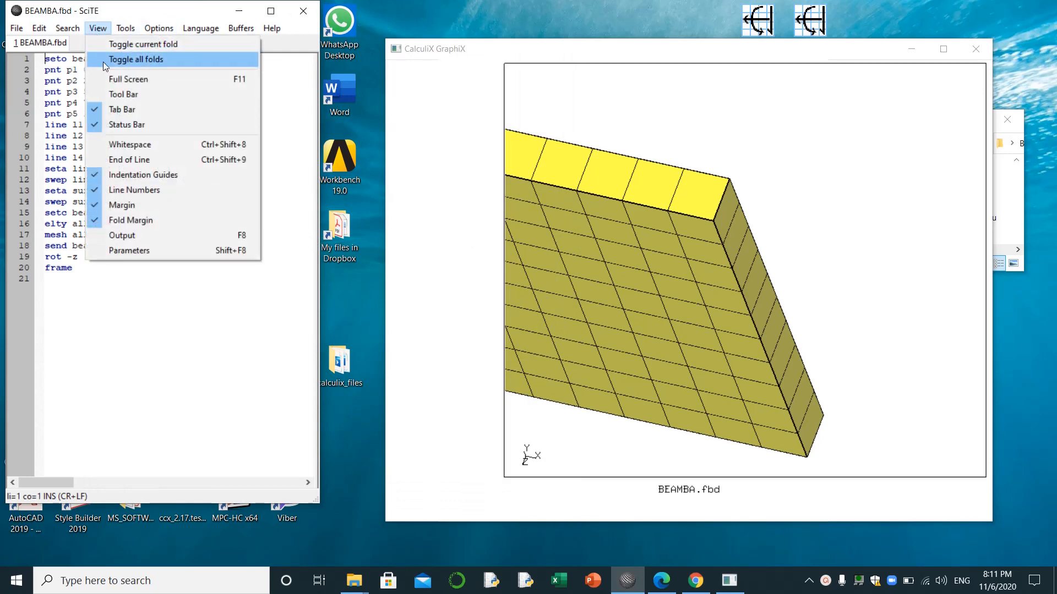
pyautogui.click(139, 235)
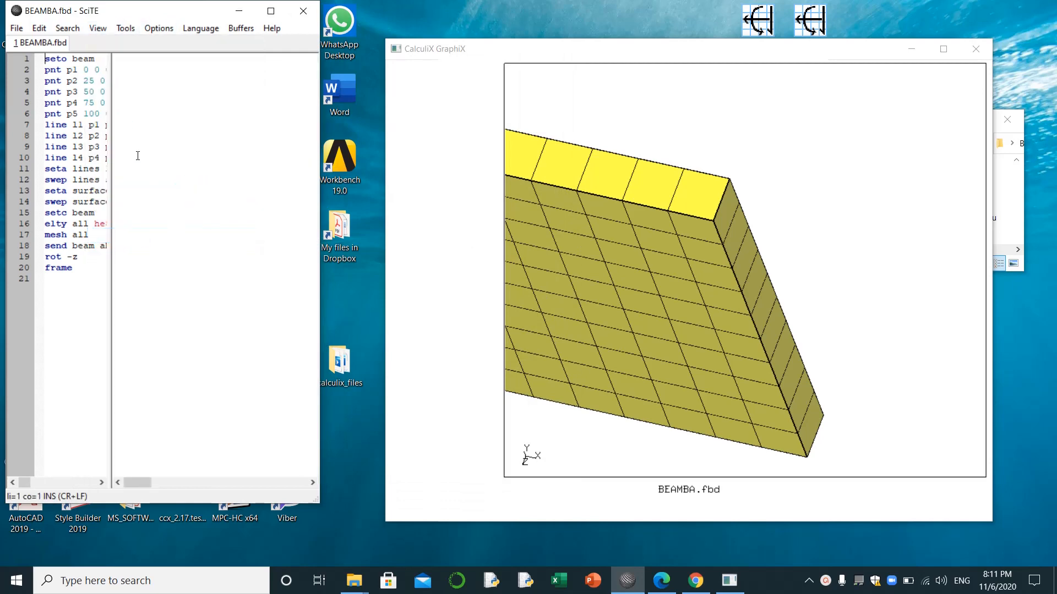
pyautogui.click(691, 213)
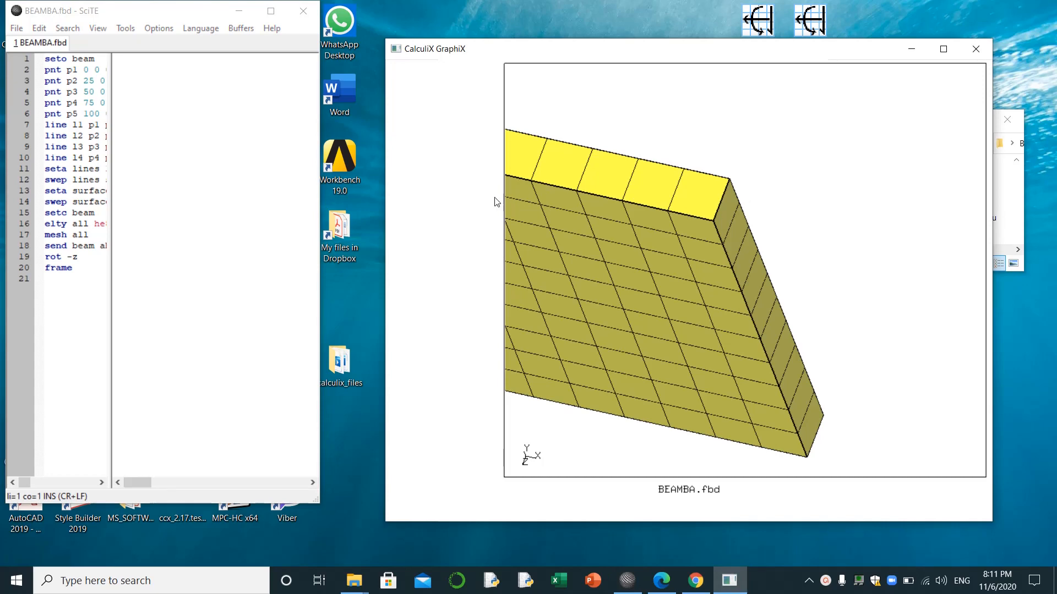
pyautogui.moveTo(443, 174)
pyautogui.mouseDown()
pyautogui.moveTo(498, 188)
pyautogui.moveTo(548, 175)
pyautogui.moveTo(637, 227)
pyautogui.moveTo(701, 241)
pyautogui.mouseUp()
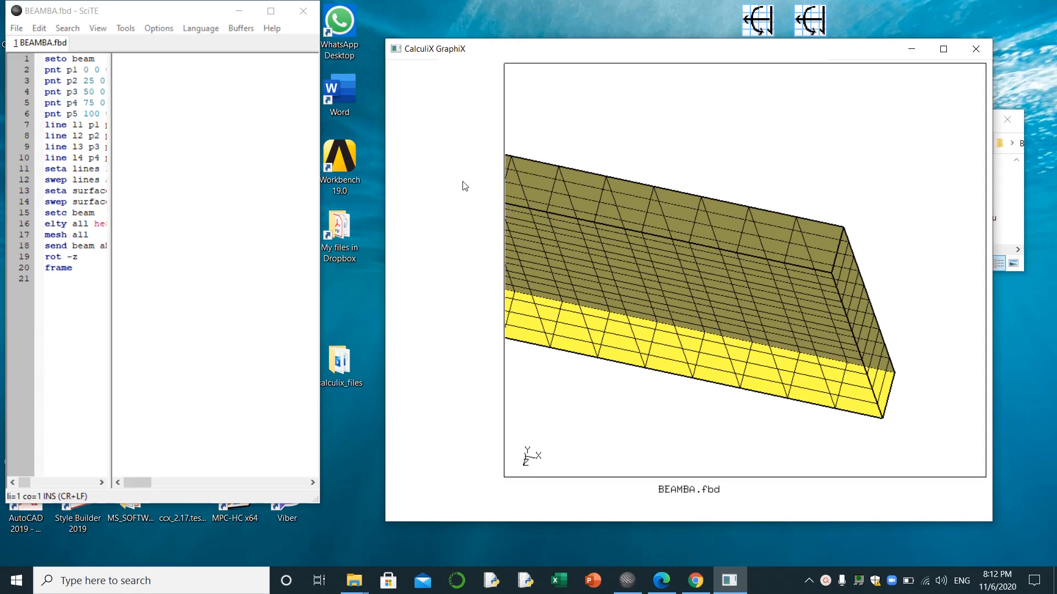
pyautogui.moveTo(464, 183); pyautogui.dragTo(812, 249)
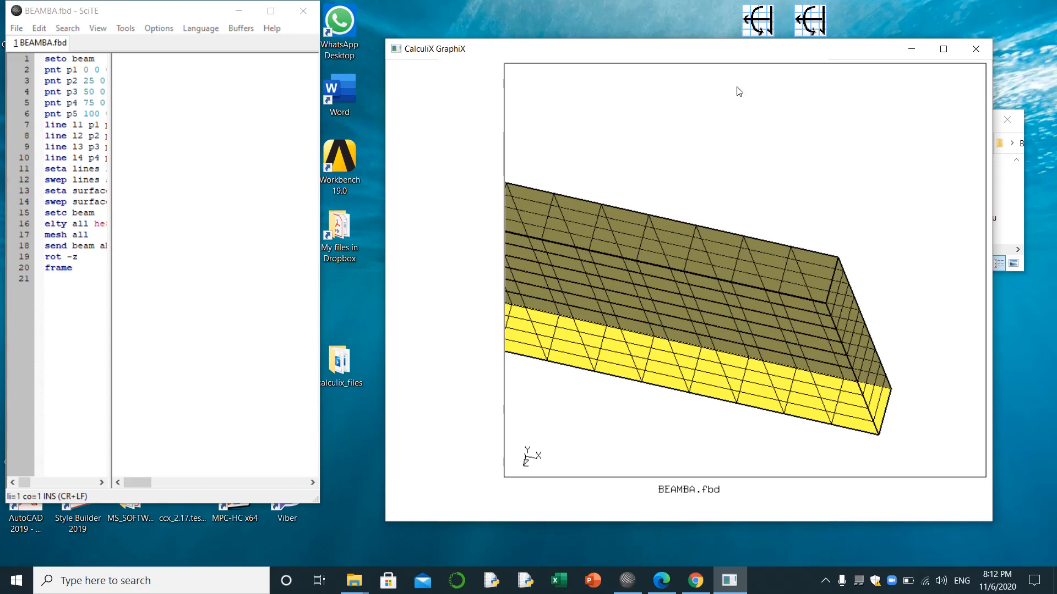
# - Close the old CalculiX GraphiX window, and run BEAMBA.fbd from SciTE with the editor pane widened
pyautogui.click(975, 48)
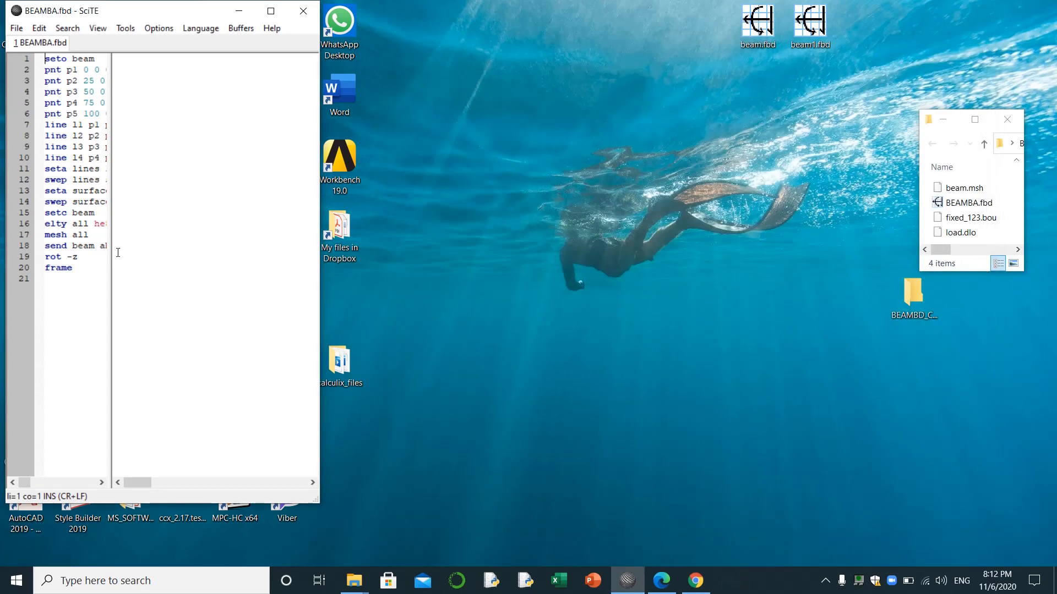
pyautogui.moveTo(111, 257); pyautogui.dragTo(193, 244)
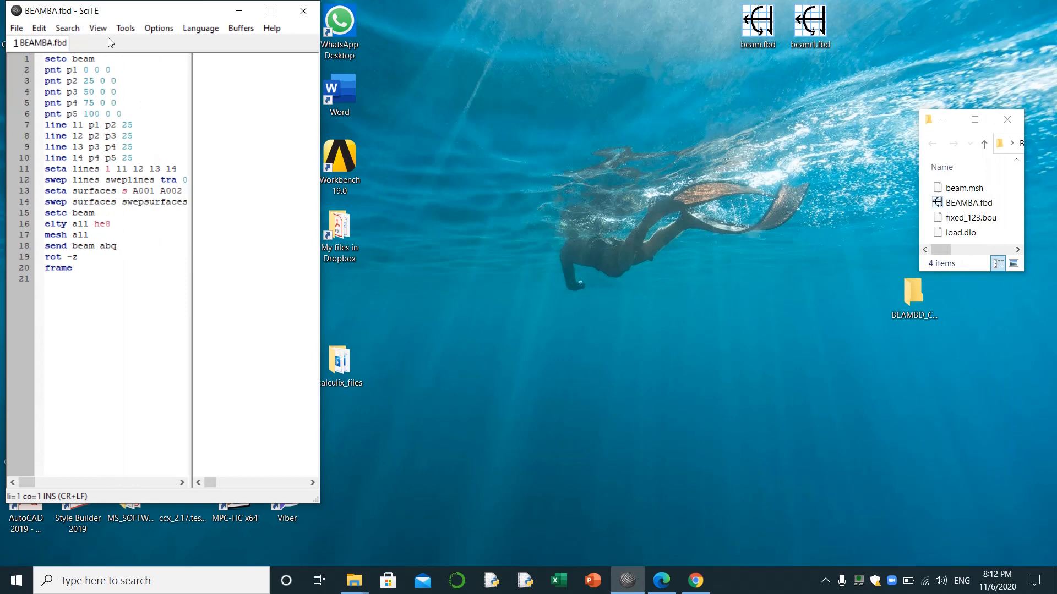
pyautogui.click(126, 28)
pyautogui.click(138, 43)
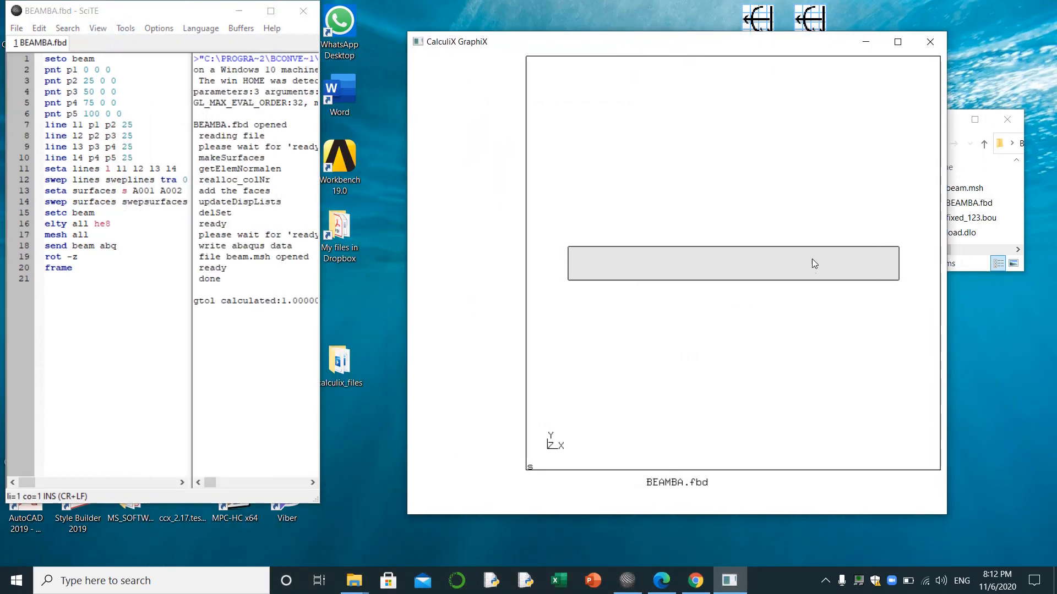
# - Examine the upper corner of the beam's end in an oblique close-up view
pyautogui.moveTo(814, 265); pyautogui.dragTo(856, 295)
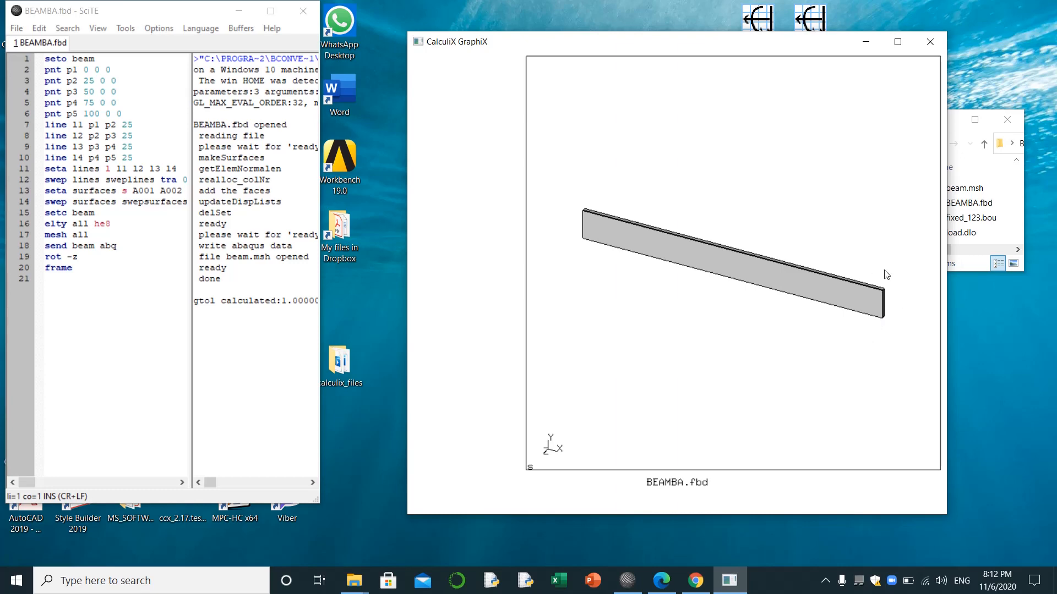
pyautogui.scroll(-2, 885, 273)
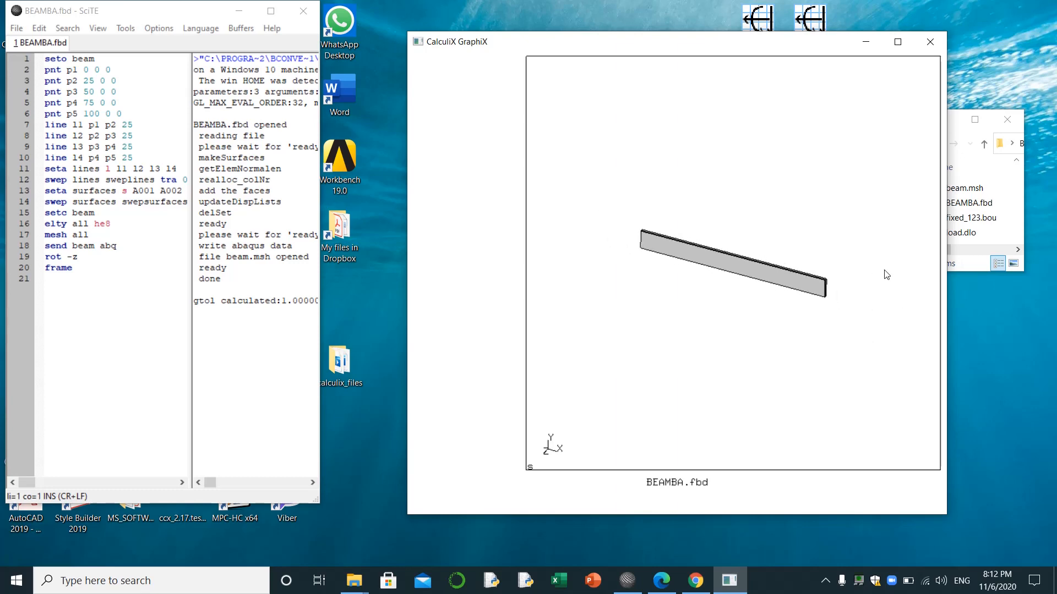
pyautogui.scroll(4, 884, 274)
pyautogui.scroll(3, 727, 253)
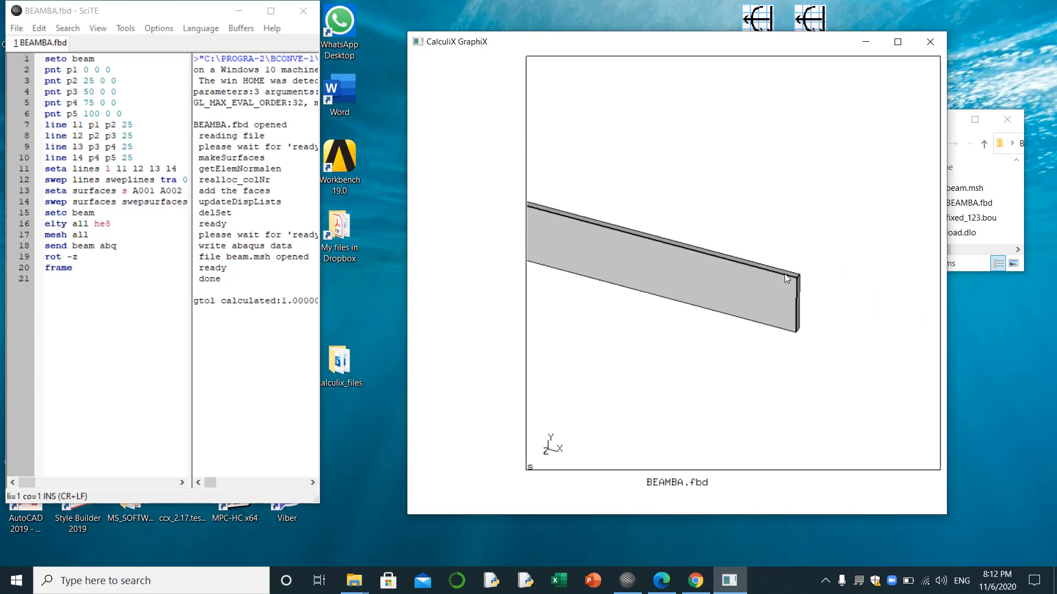
pyautogui.scroll(2, 786, 275)
pyautogui.scroll(1, 830, 286)
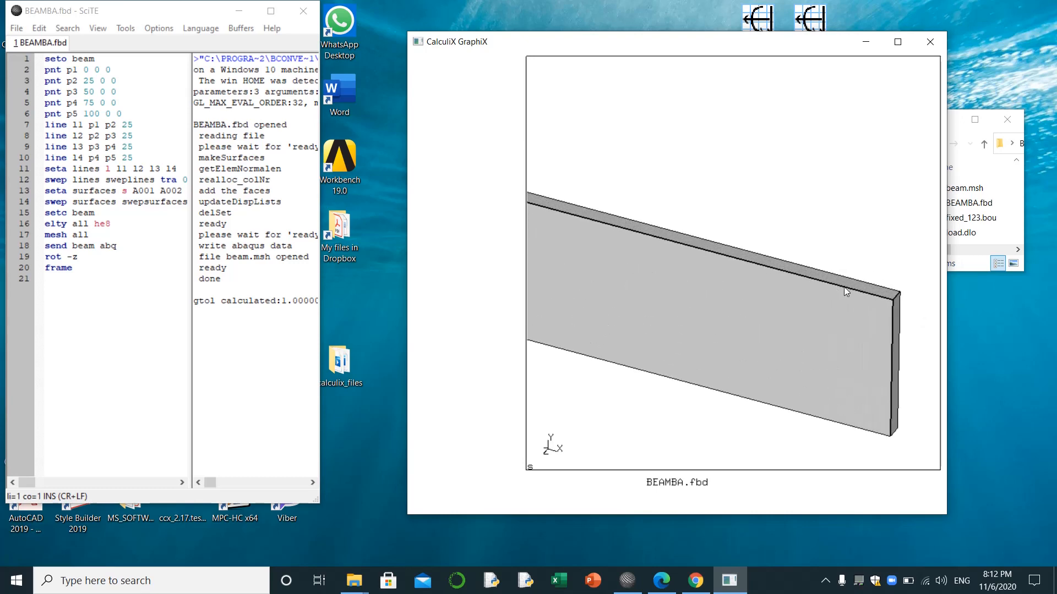
pyautogui.moveTo(844, 286); pyautogui.dragTo(630, 202, button='right')
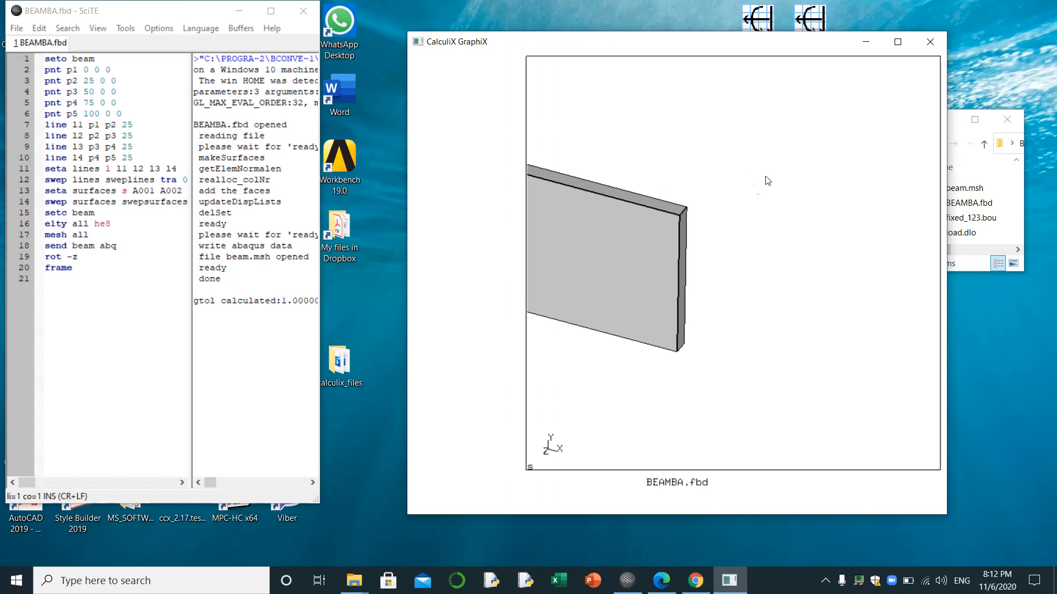
pyautogui.scroll(3, 650, 251)
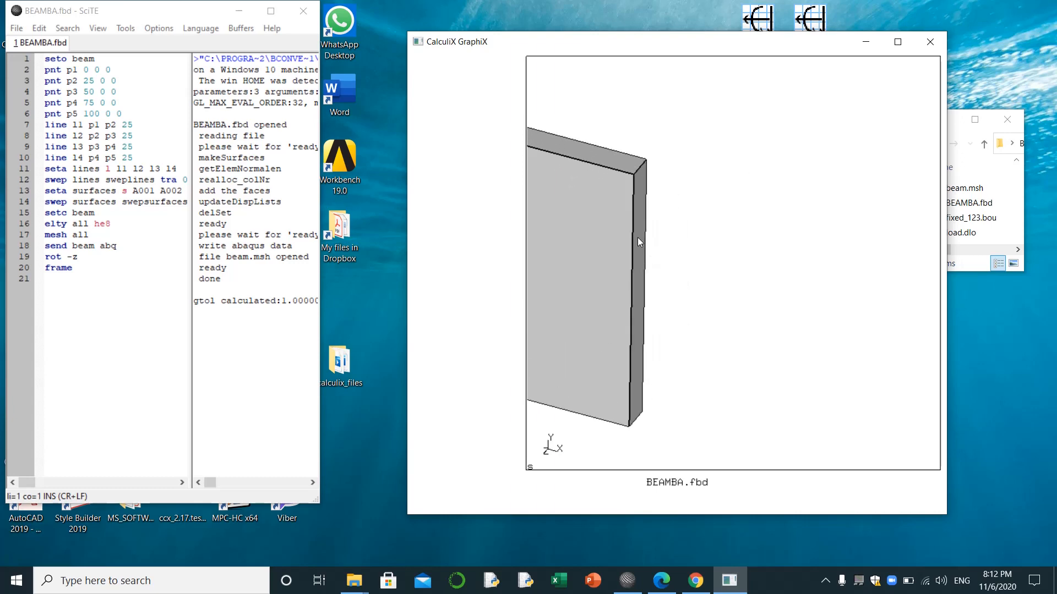
pyautogui.moveTo(637, 237); pyautogui.dragTo(801, 272, button='right')
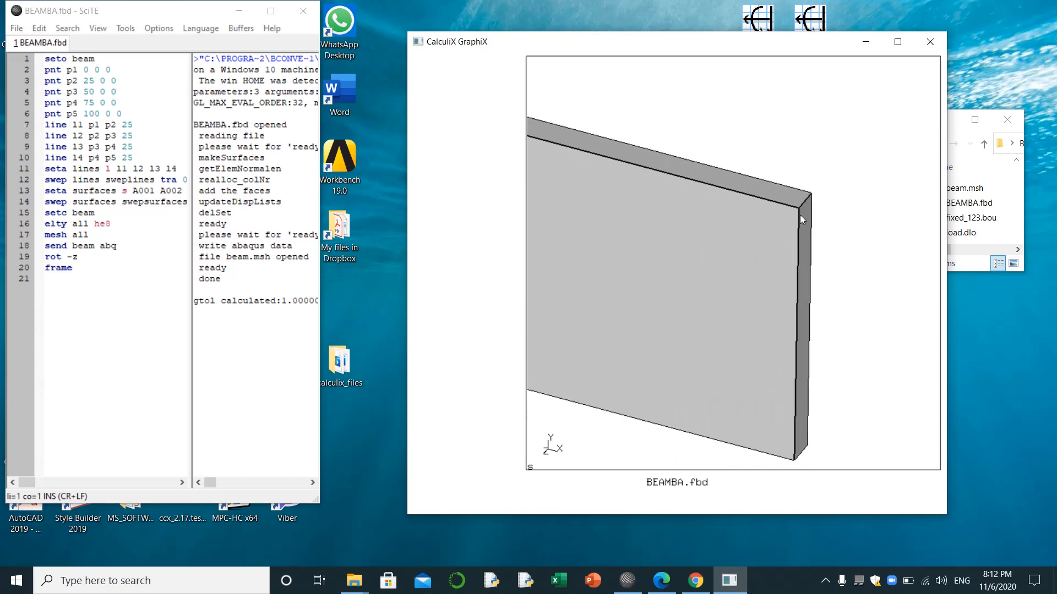
pyautogui.scroll(3, 800, 219)
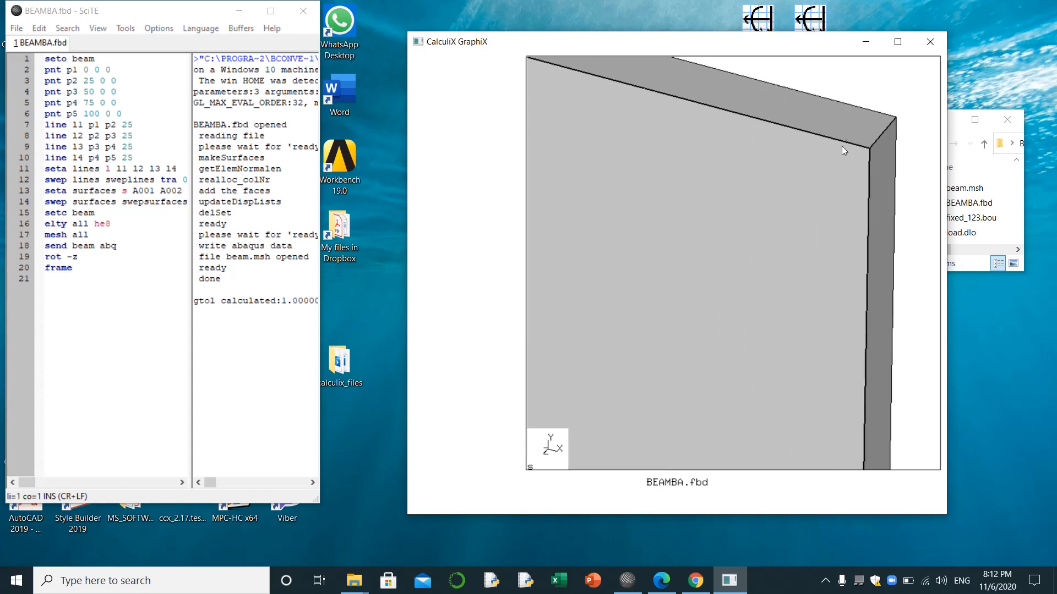
pyautogui.moveTo(841, 146); pyautogui.dragTo(682, 242, button='right')
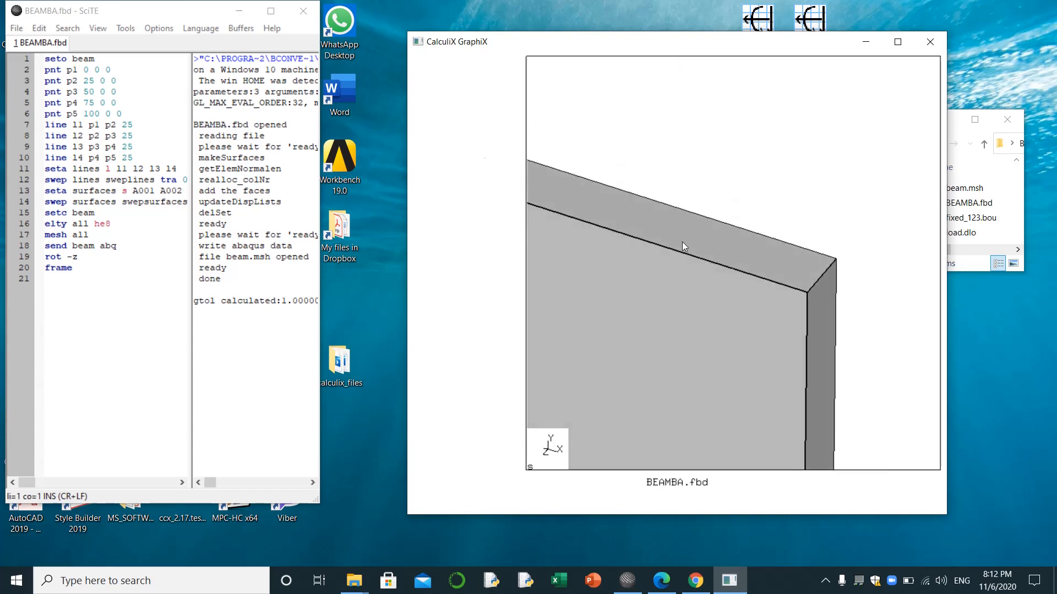
pyautogui.moveTo(682, 242)
pyautogui.mouseDown()
pyautogui.moveTo(625, 219)
pyautogui.moveTo(712, 203)
pyautogui.moveTo(695, 203)
pyautogui.moveTo(696, 244)
pyautogui.mouseUp()
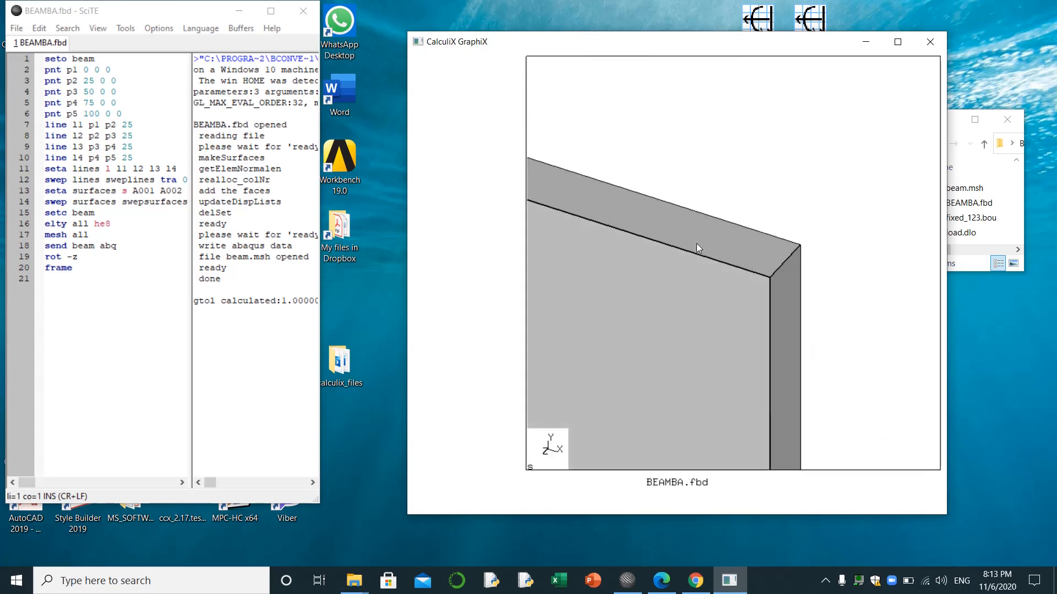
# - Turn on the element edges of the beam mesh and toggle back/front culling
pyautogui.click(476, 130)
pyautogui.moveTo(574, 133)
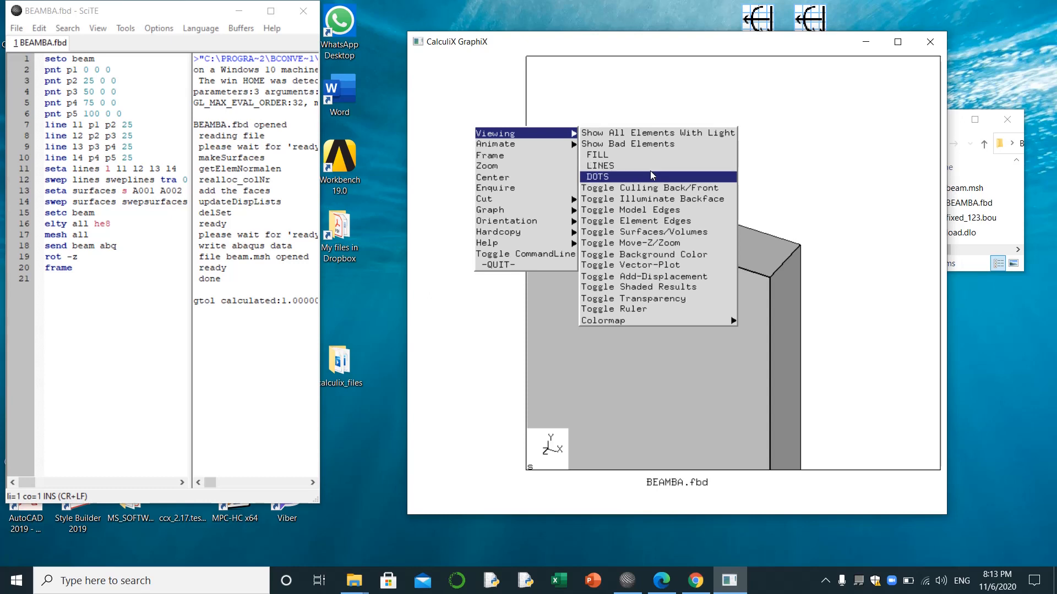
pyautogui.click(676, 221)
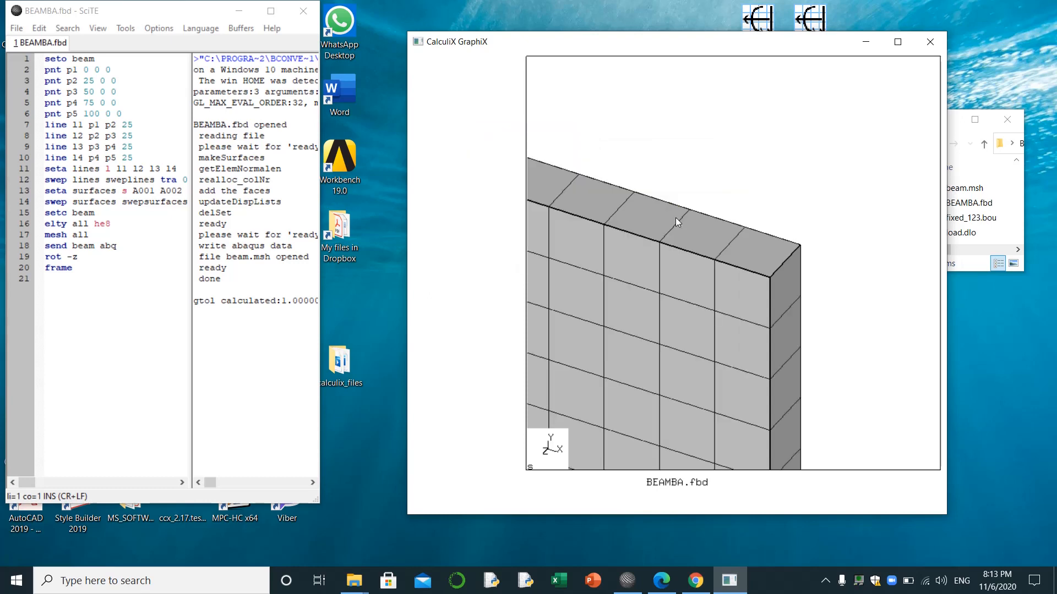
pyautogui.click(512, 180)
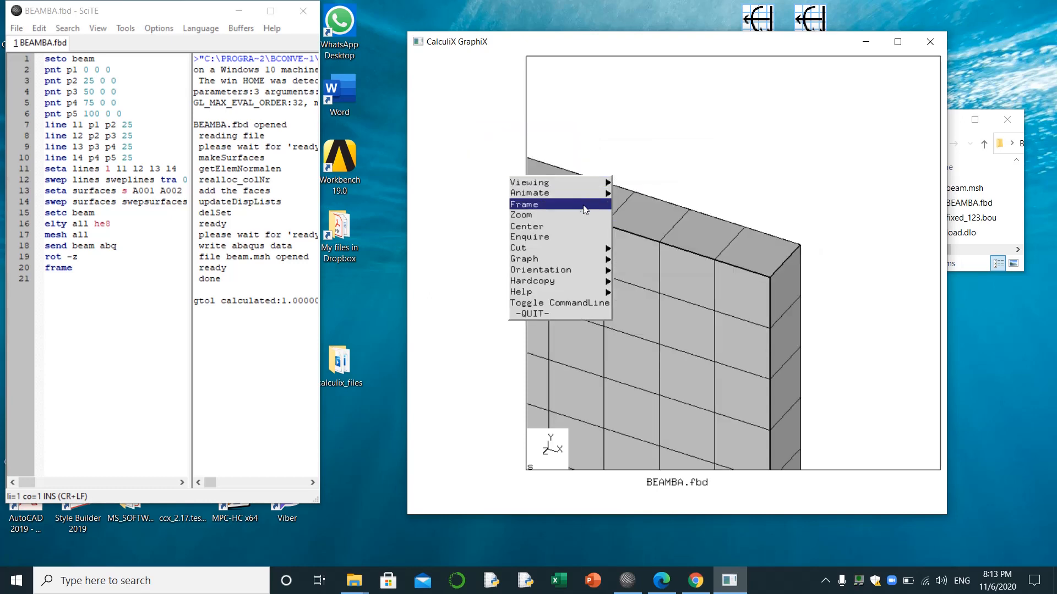
pyautogui.moveTo(609, 194)
pyautogui.moveTo(583, 182)
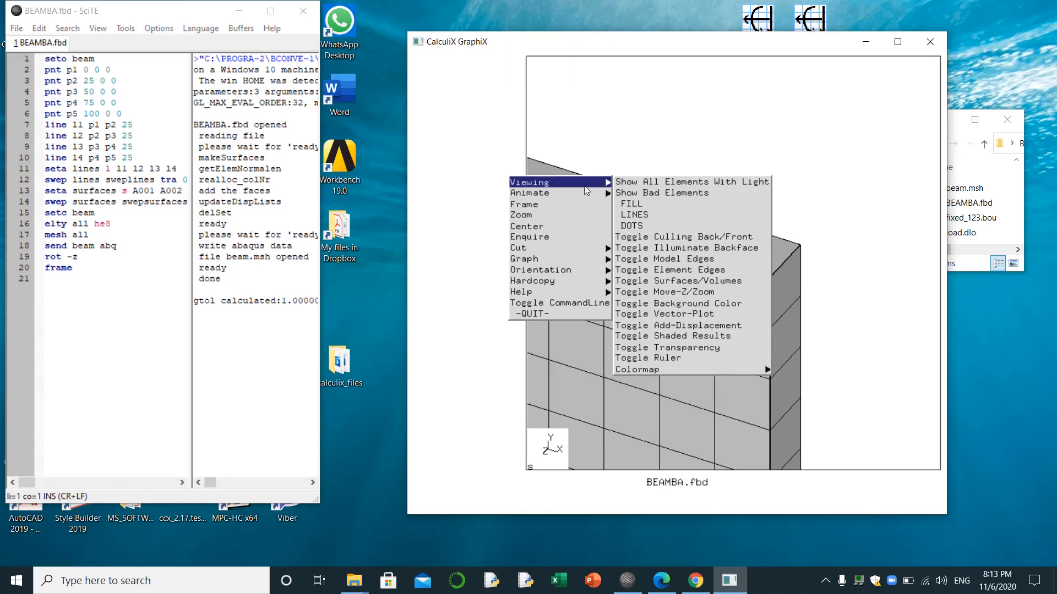
pyautogui.click(706, 234)
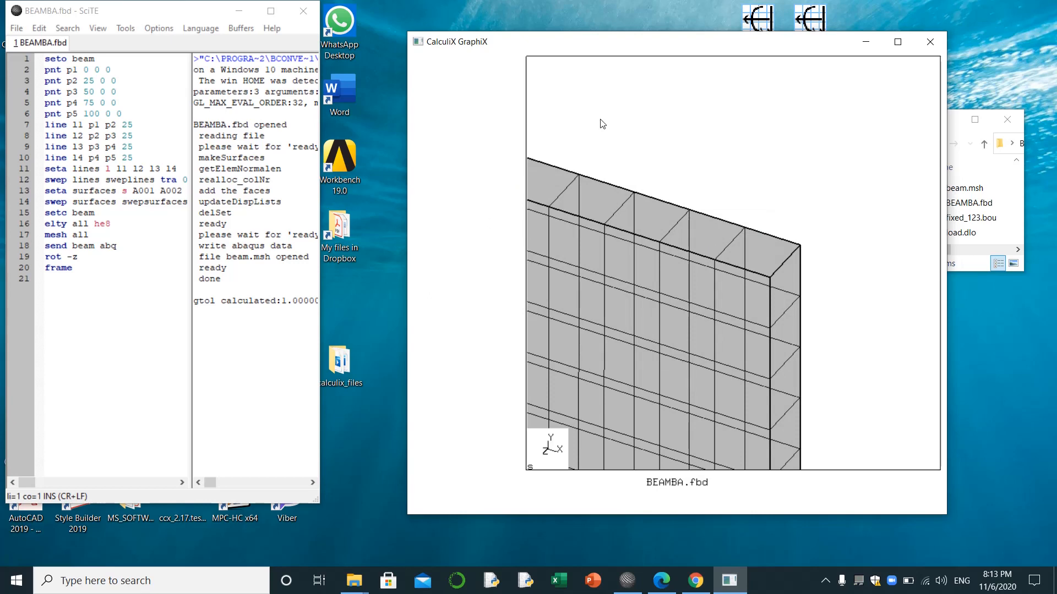
# - List the nodes of element 751 with "prnt e 751", and widen the SciTE window and output pane to read the full line
pyautogui.write('prnt e 751')
pyautogui.press('Return')
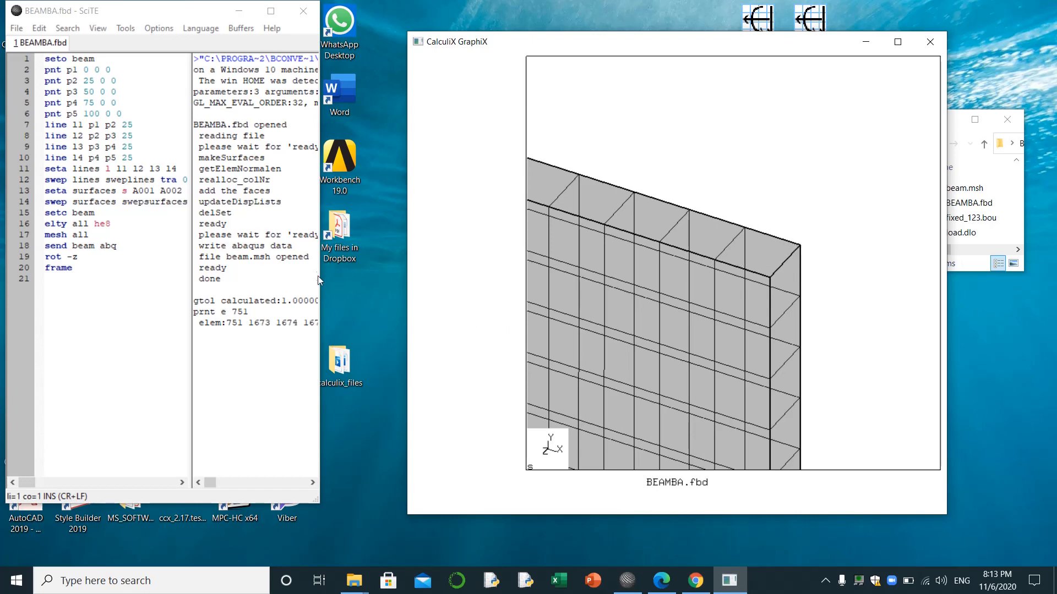
pyautogui.moveTo(319, 278)
pyautogui.mouseDown()
pyautogui.moveTo(455, 289)
pyautogui.moveTo(322, 292)
pyautogui.mouseUp()
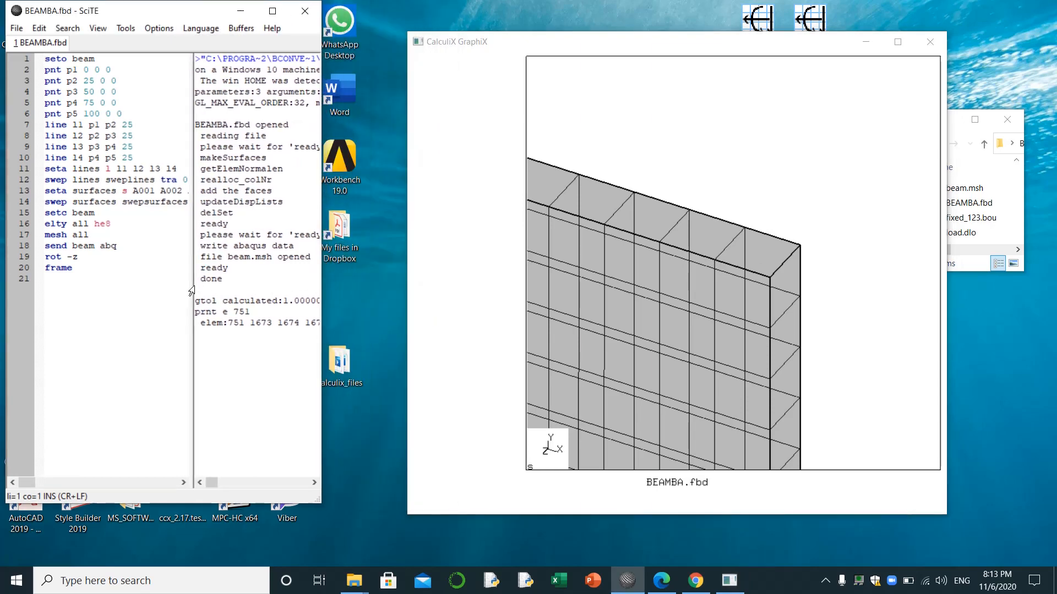
pyautogui.moveTo(191, 290); pyautogui.dragTo(60, 285)
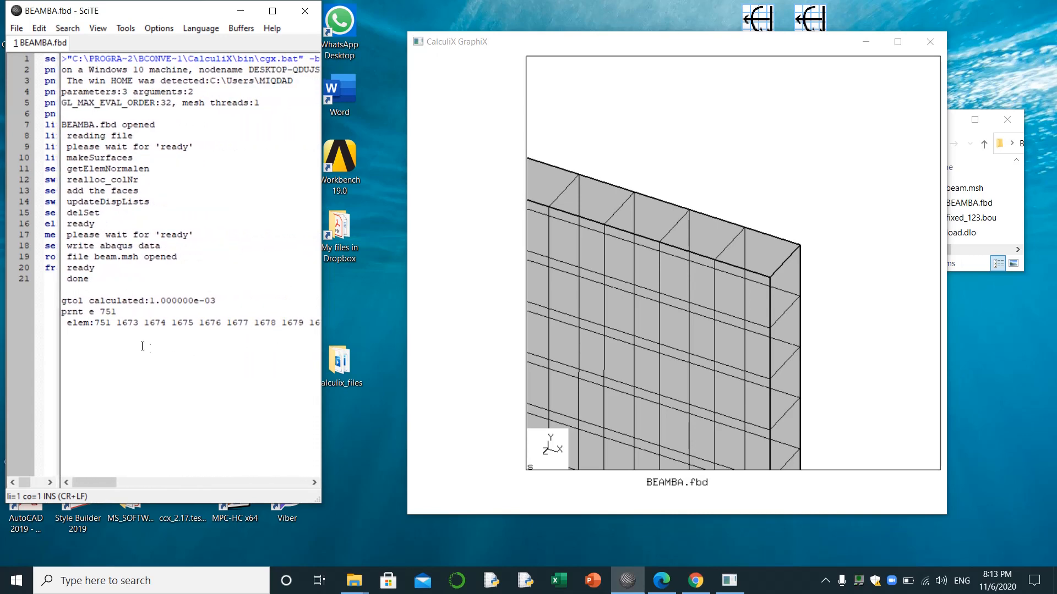
pyautogui.moveTo(322, 293); pyautogui.dragTo(444, 293)
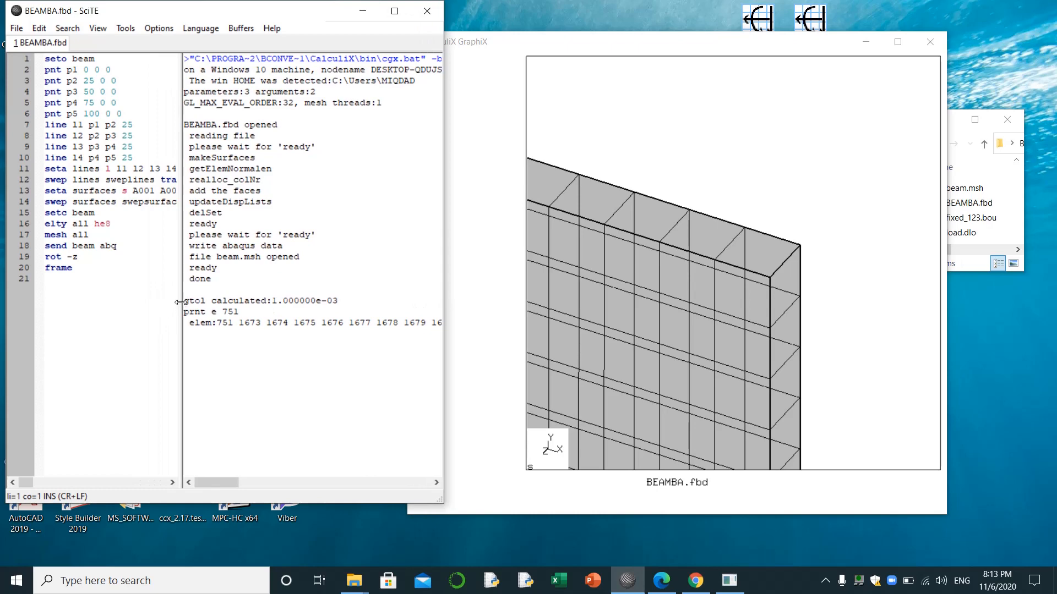
pyautogui.moveTo(181, 302); pyautogui.dragTo(79, 307)
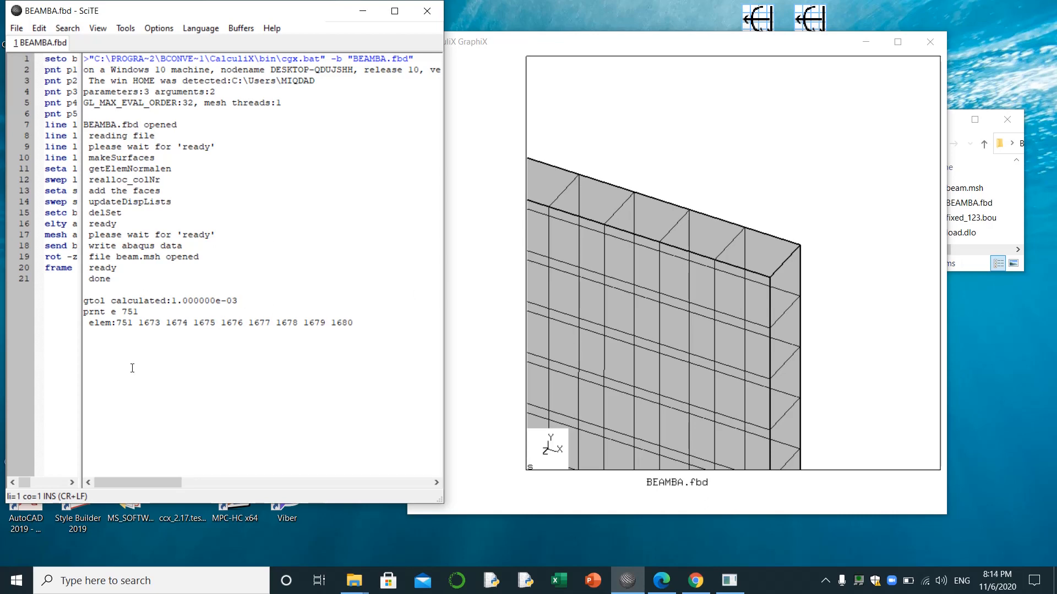
# - Plot all mesh nodes with their numbers around the beam's upper end corner using "plot na all"
pyautogui.moveTo(767, 251); pyautogui.dragTo(752, 273)
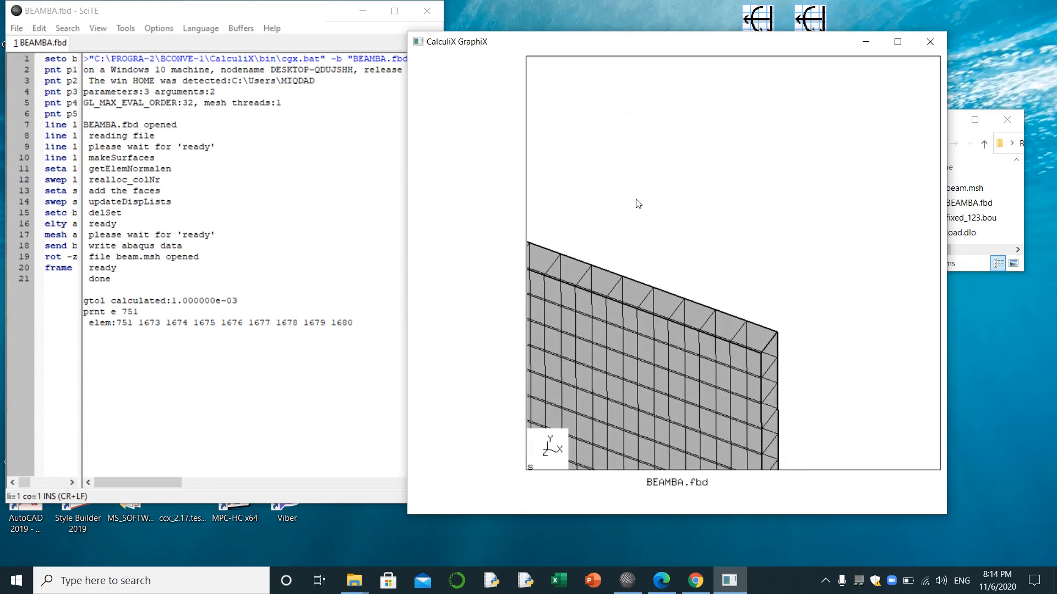
pyautogui.moveTo(707, 305); pyautogui.dragTo(725, 314)
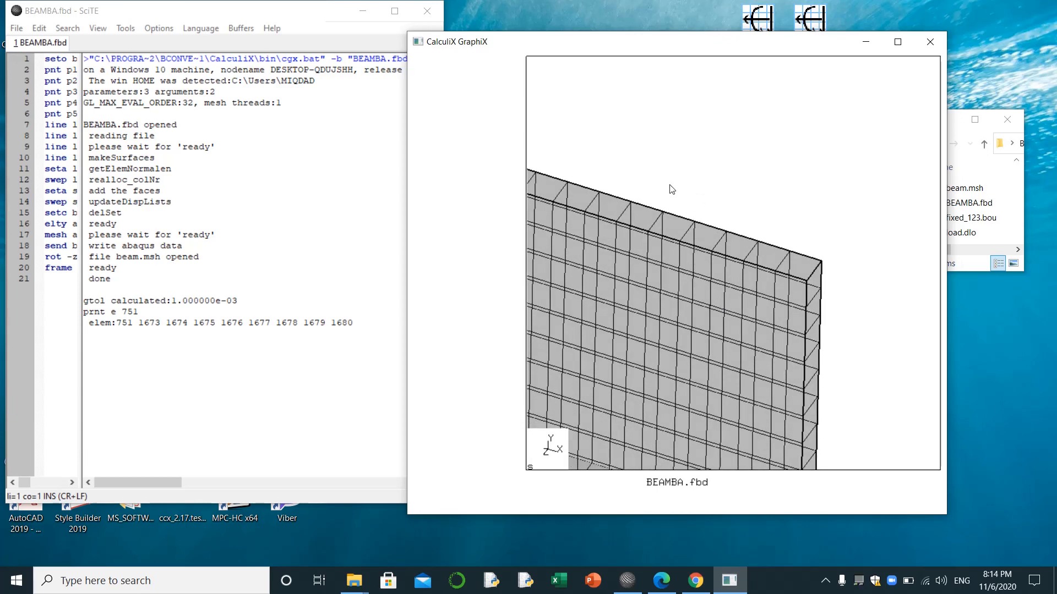
pyautogui.write('plot na all')
pyautogui.press('Return')
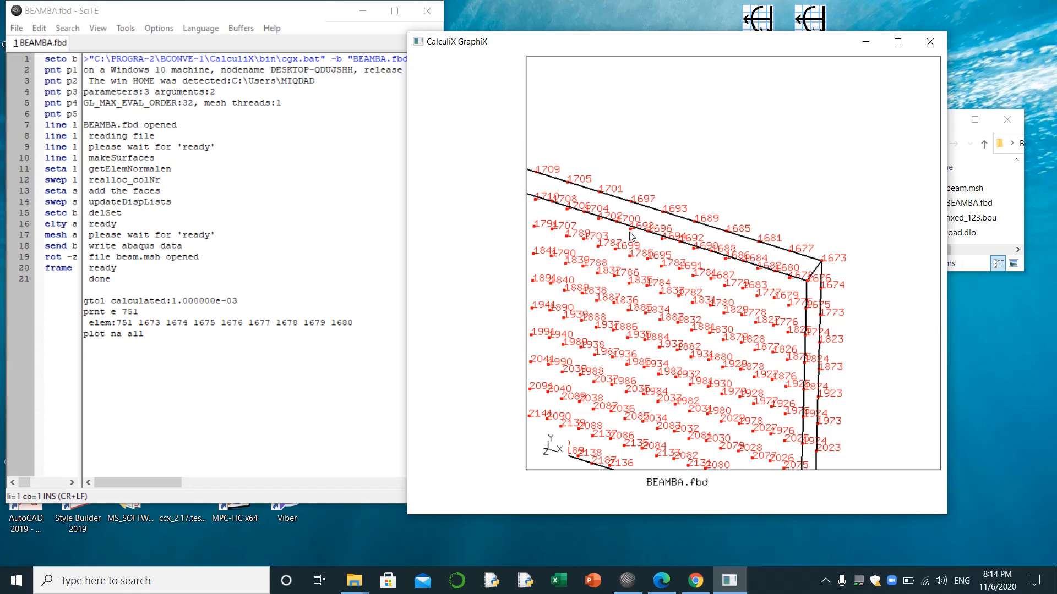
# - Plot all elements with their numbers using "plot ea all", and overlay the node numbers with "plus na all" in a view of element 751
pyautogui.write('plot ea all')
pyautogui.press('Return')
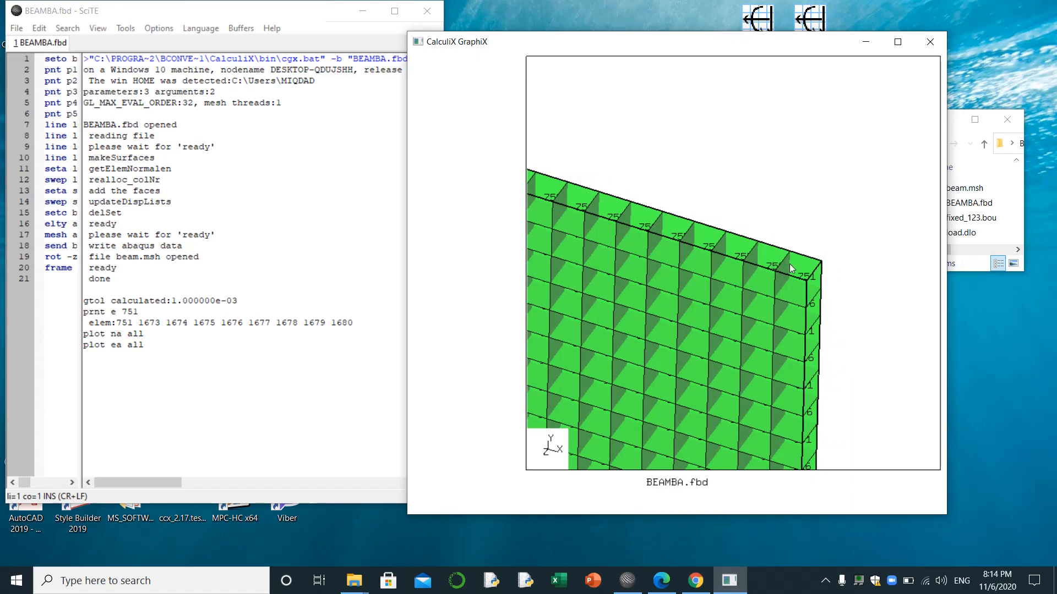
pyautogui.moveTo(786, 268); pyautogui.dragTo(723, 307)
pyautogui.moveTo(699, 165); pyautogui.dragTo(705, 216)
pyautogui.moveTo(746, 292); pyautogui.dragTo(713, 251)
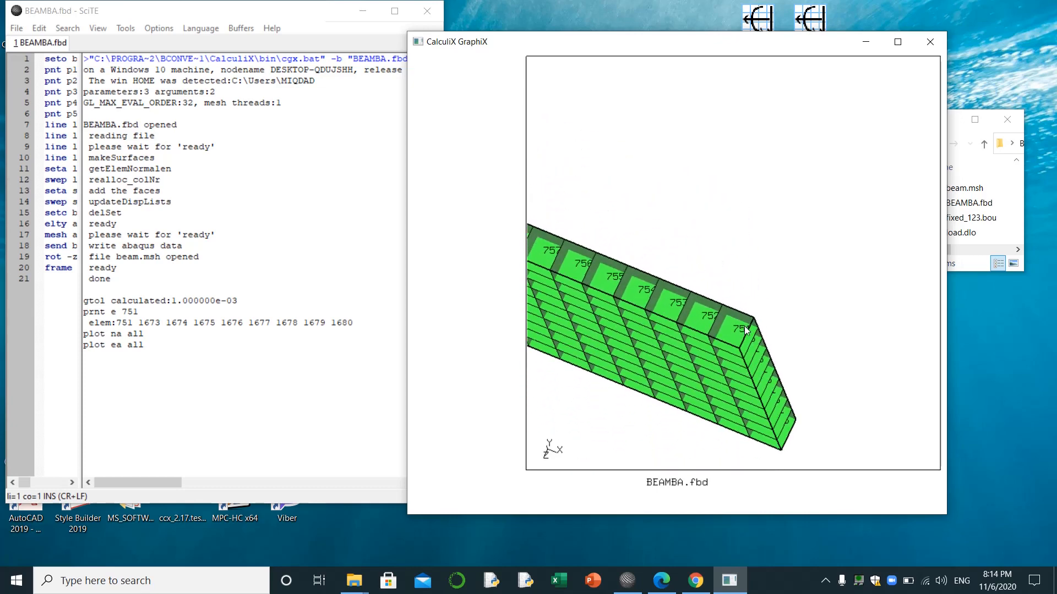
pyautogui.moveTo(744, 326); pyautogui.dragTo(765, 341)
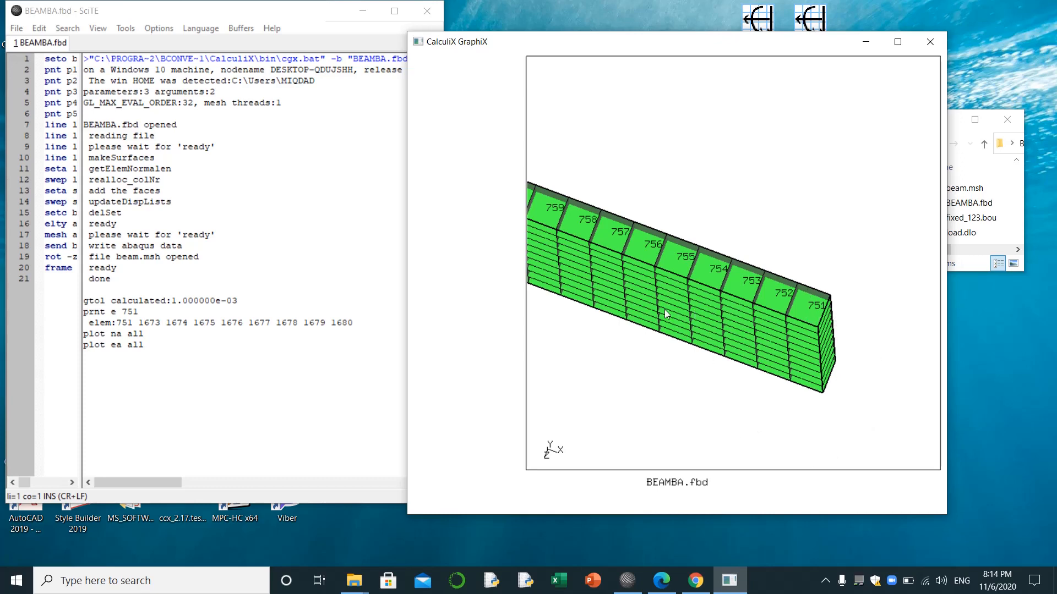
pyautogui.write('plus na all')
pyautogui.press('Return')
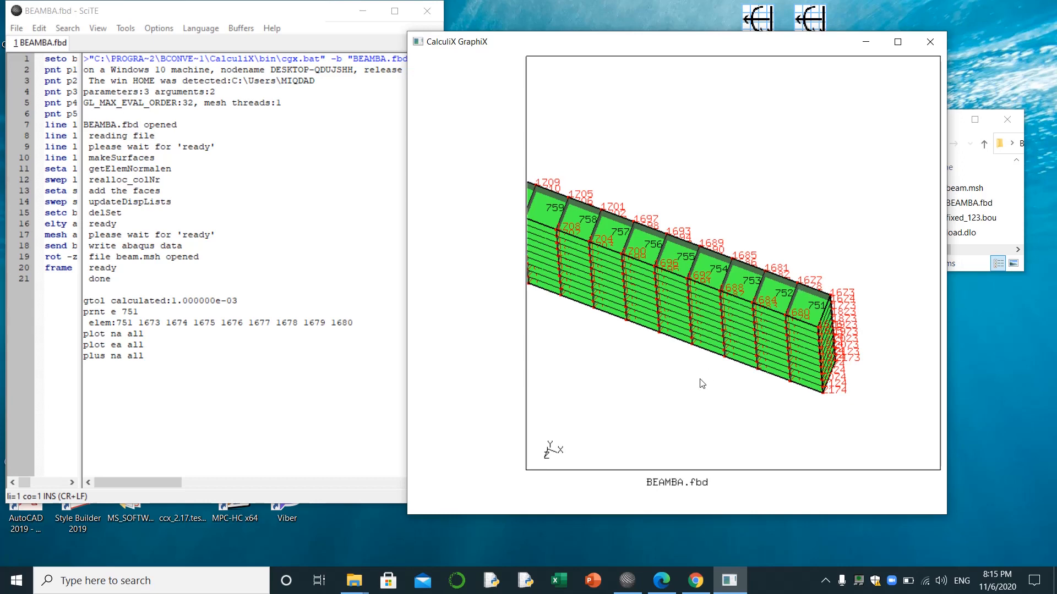
# - Try overlaying unlabelled nodes with "plus n all", and plot only the nodes without numbers using "plot n all"
pyautogui.write('plus n all')
pyautogui.press('Return')
pyautogui.write('plo')
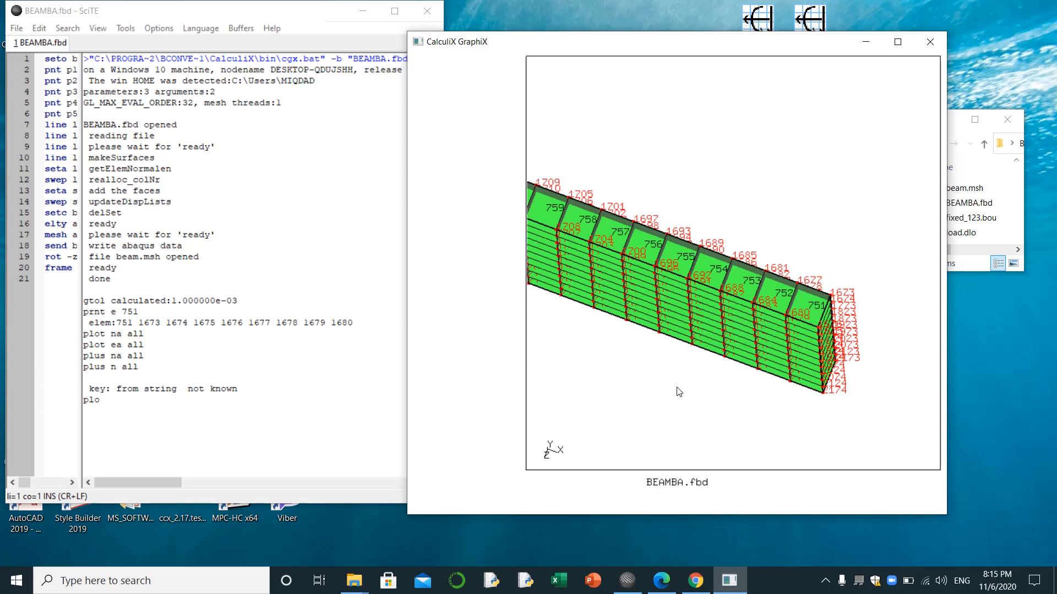
pyautogui.write('t n all')
pyautogui.press('Return')
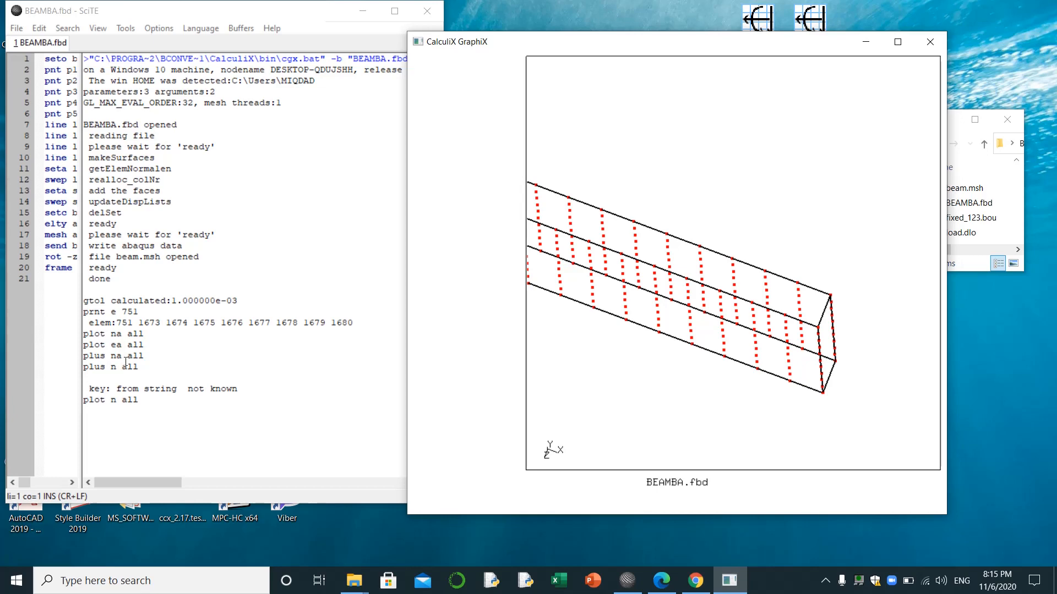
# - Replot all beam elements with their numbers using "plot ea all"
pyautogui.write('plot ea all')
pyautogui.press('Return')
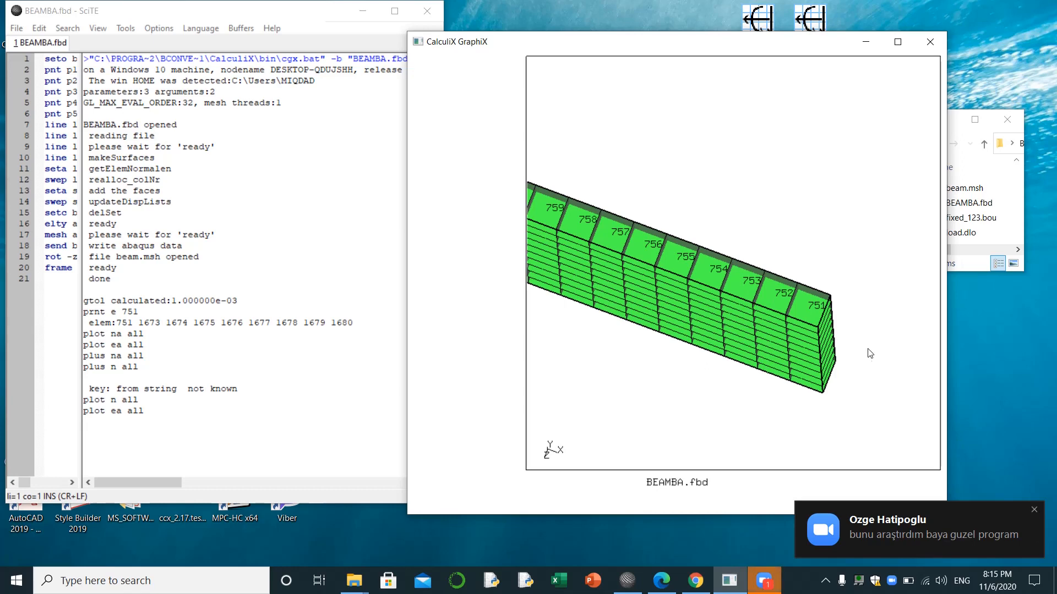
pyautogui.click(1038, 509)
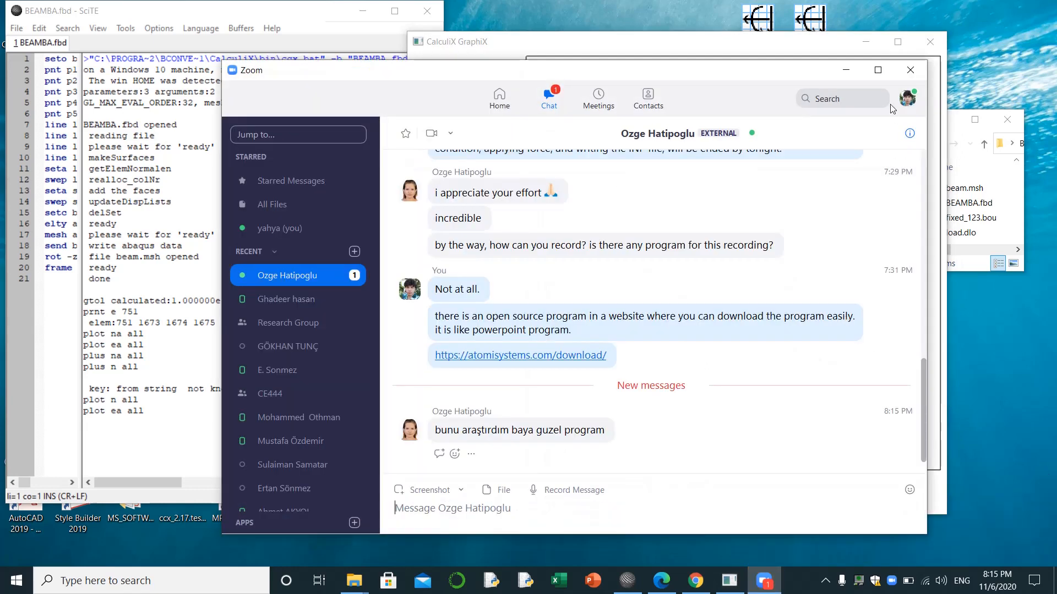
pyautogui.click(840, 79)
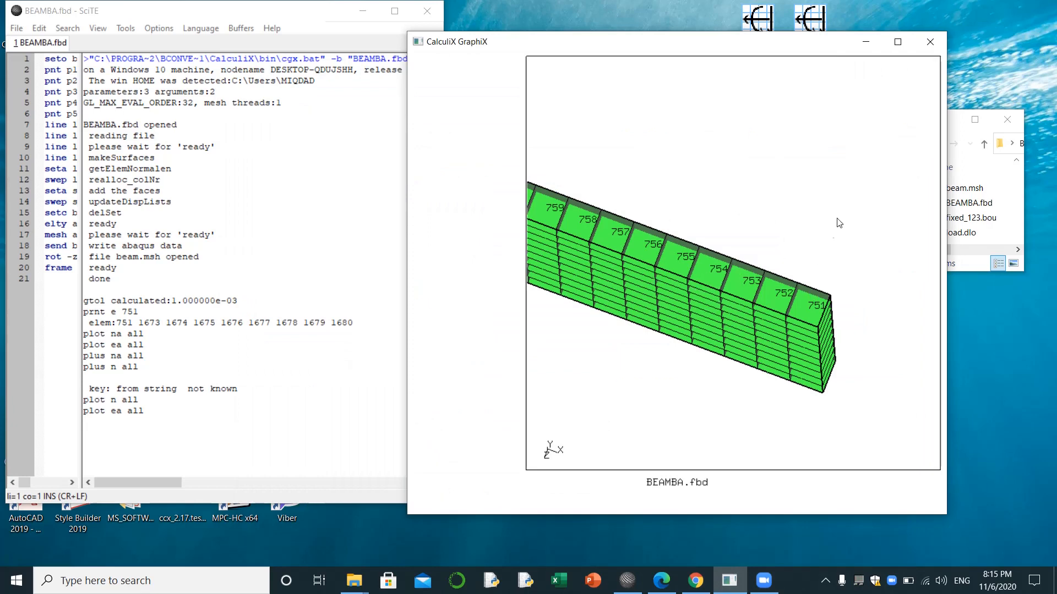
# - Plot the element faces of the beam set with "plot f beam", and examine them at the beam's end from an oblique angle
pyautogui.moveTo(806, 300); pyautogui.dragTo(824, 297)
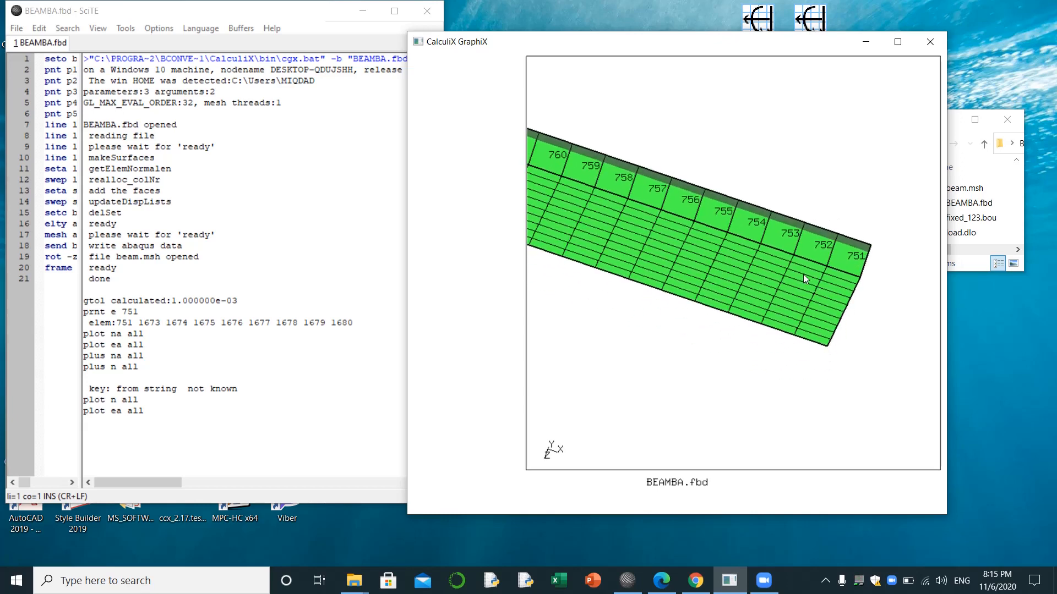
pyautogui.write('plot f beam')
pyautogui.press('Return')
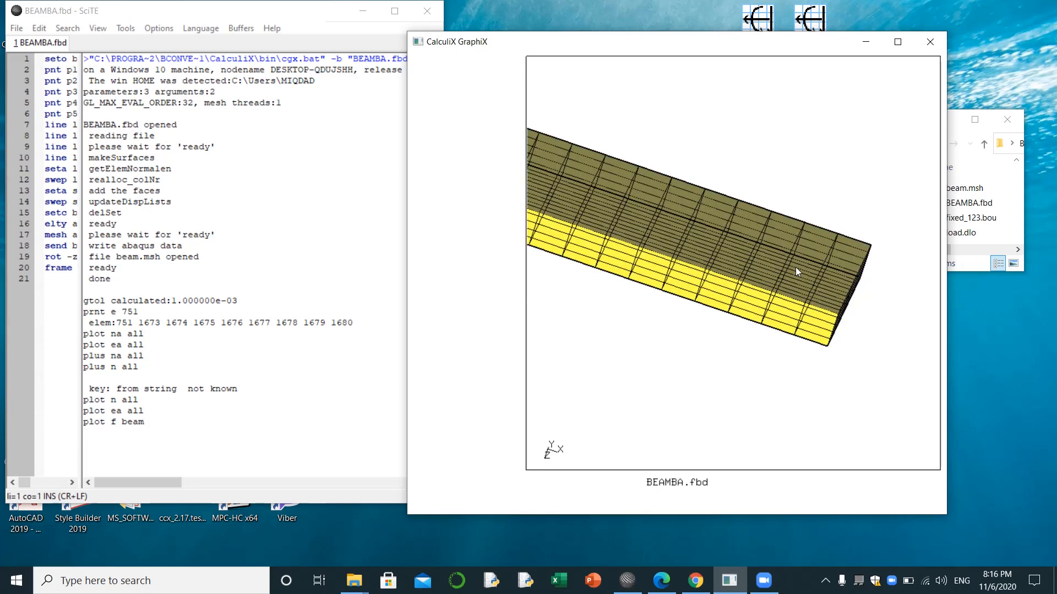
pyautogui.moveTo(850, 243); pyautogui.dragTo(804, 334)
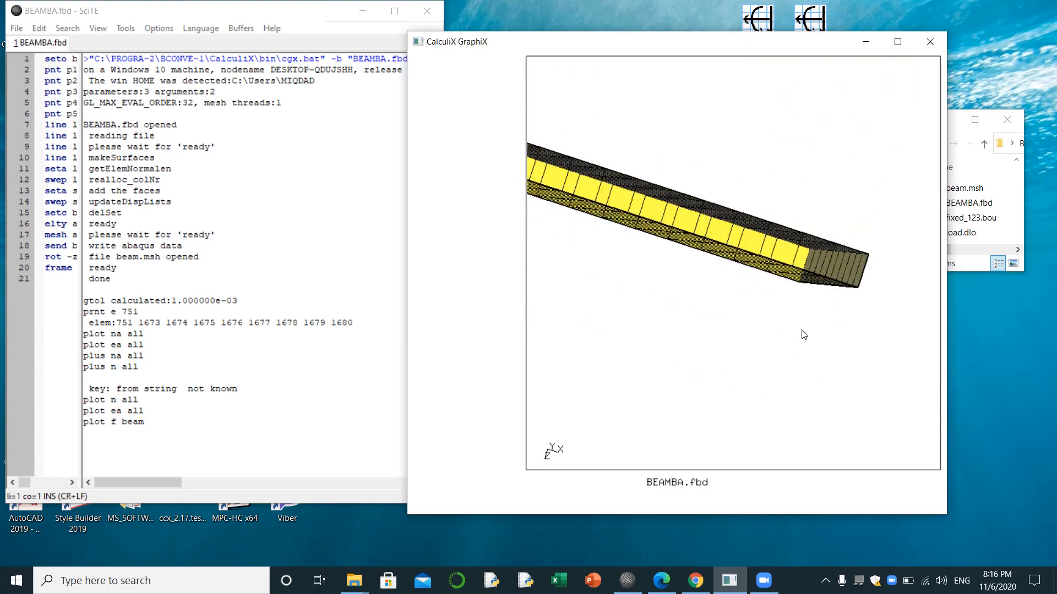
pyautogui.click(825, 581)
pyautogui.click(840, 526)
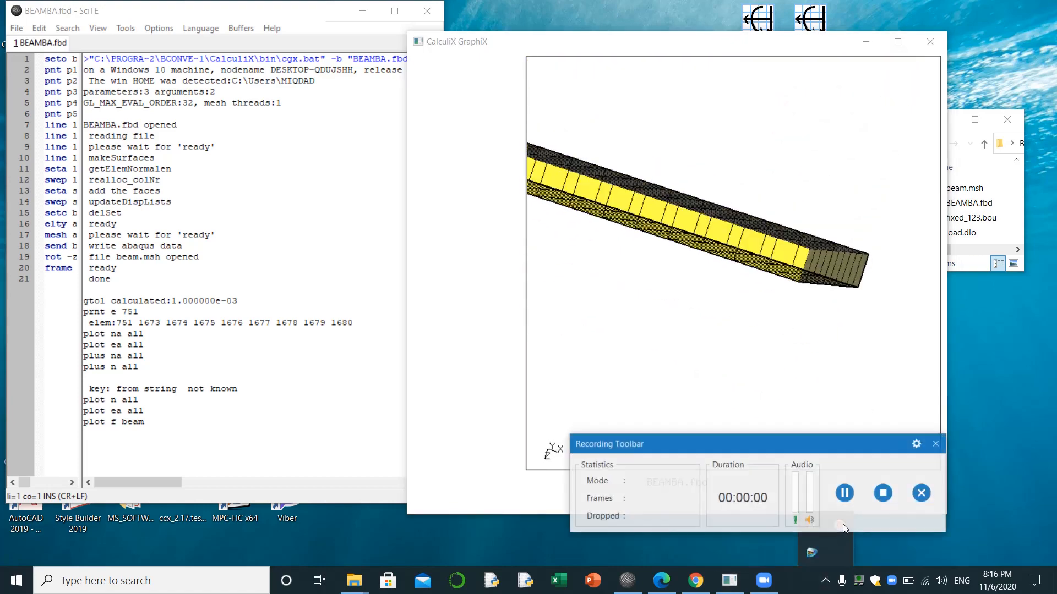